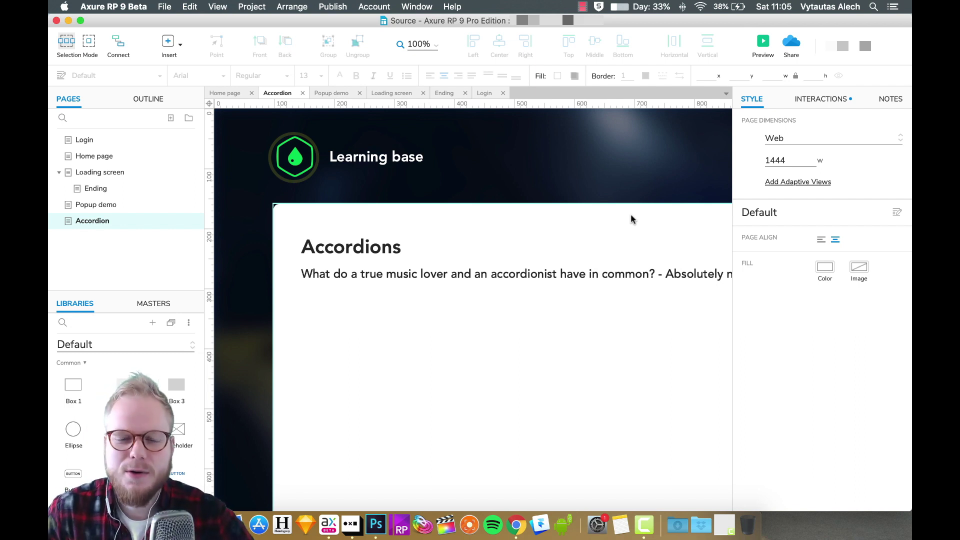
Stretch the white Accordions card taller by dragging its bottom edge down.
scroll(559, 242, "down", 5)
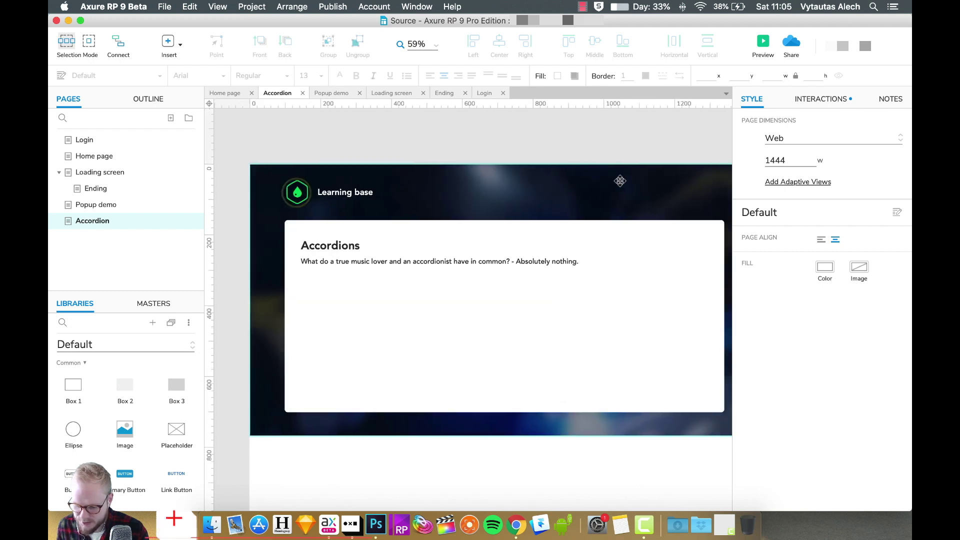
left_click(509, 408)
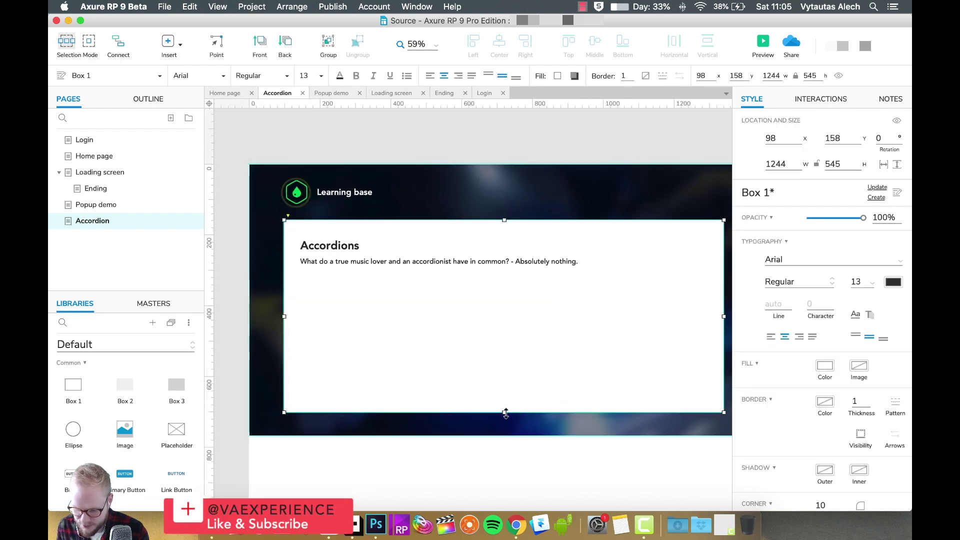
left_click_drag(506, 413, 506, 436)
left_click(266, 232)
Extend the dark background image down behind the taller card.
left_click(273, 293)
scroll(320, 330, "down", 1)
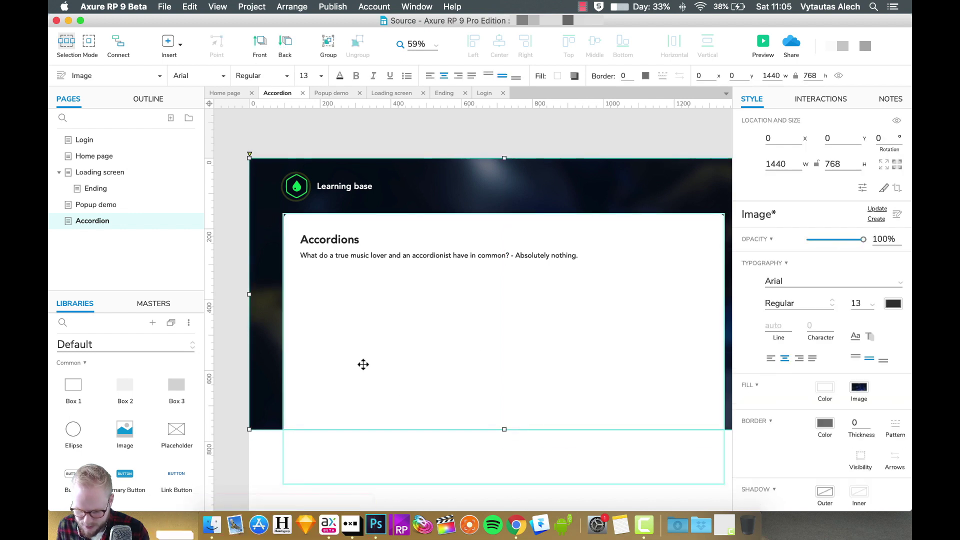
left_click_drag(504, 428, 505, 498)
key("Escape")
scroll(355, 165, "up", 2)
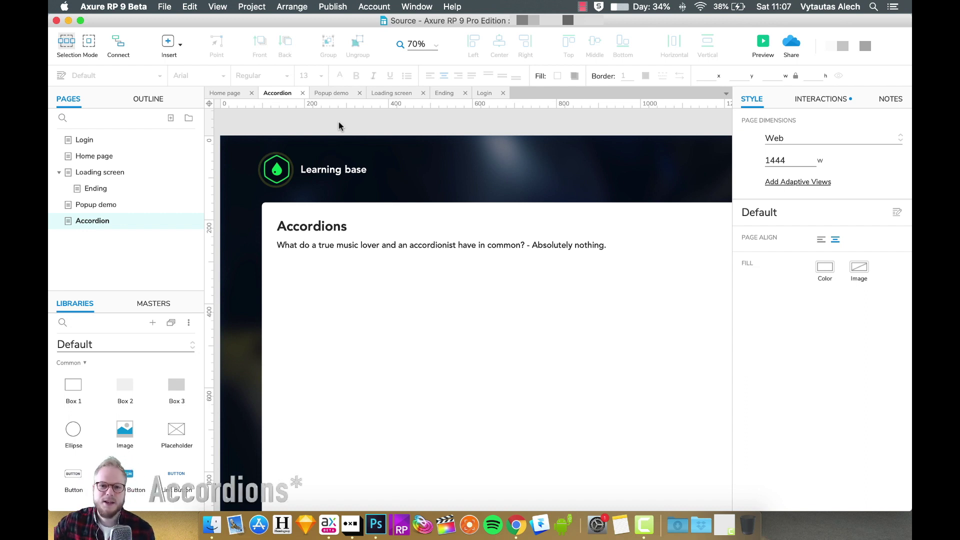
Add a wide 906 × 57 row rectangle below the intro text and duplicate it into more rows.
scroll(575, 343, "down", 2)
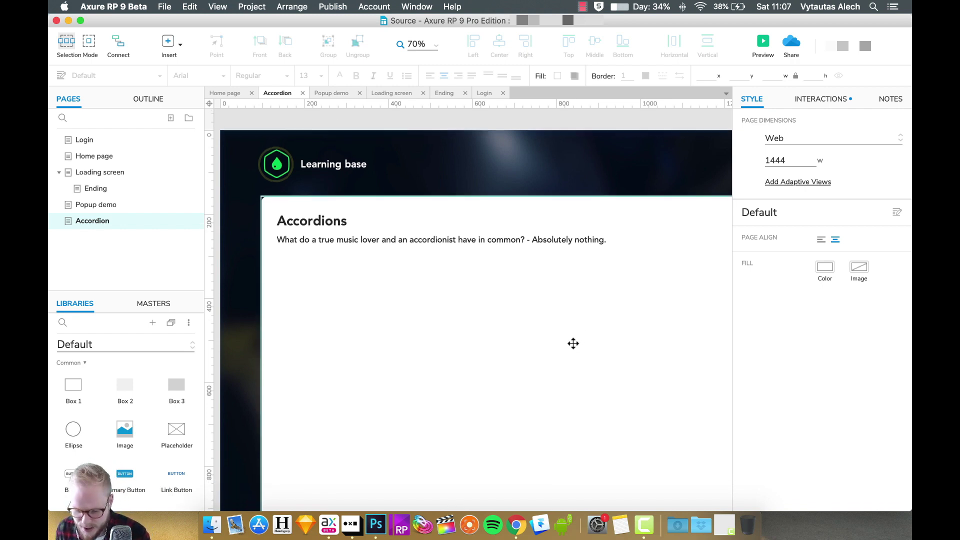
left_click_drag(73, 388, 277, 269)
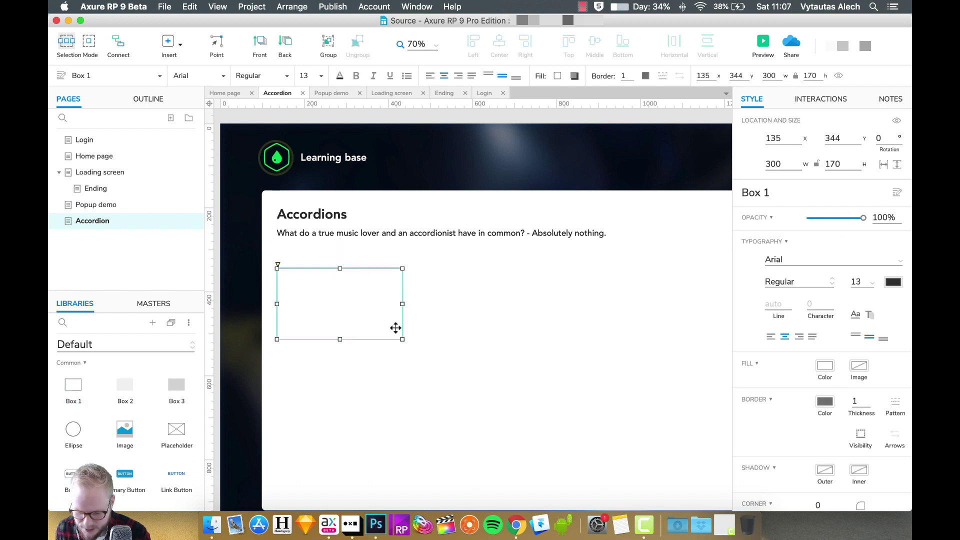
left_click_drag(403, 339, 658, 293)
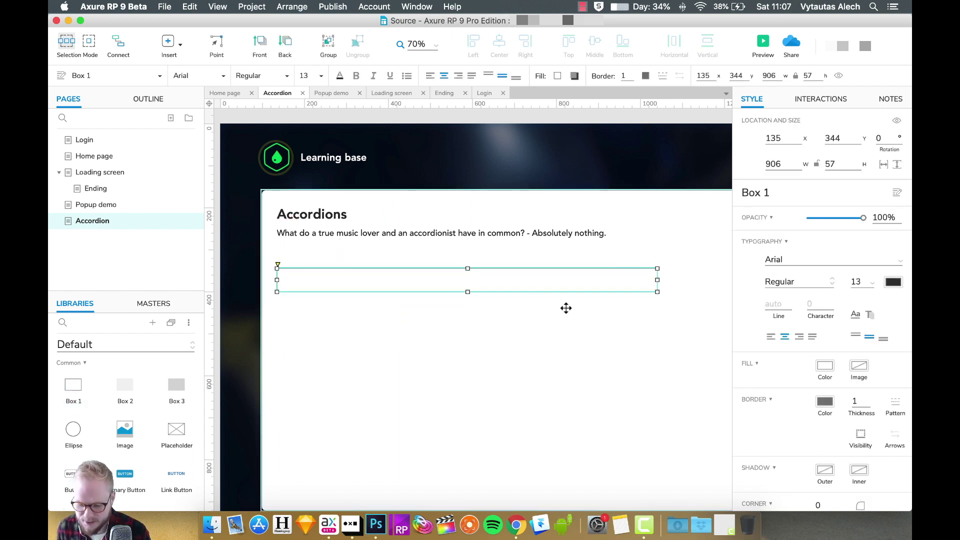
left_click_drag(565, 295, 506, 302)
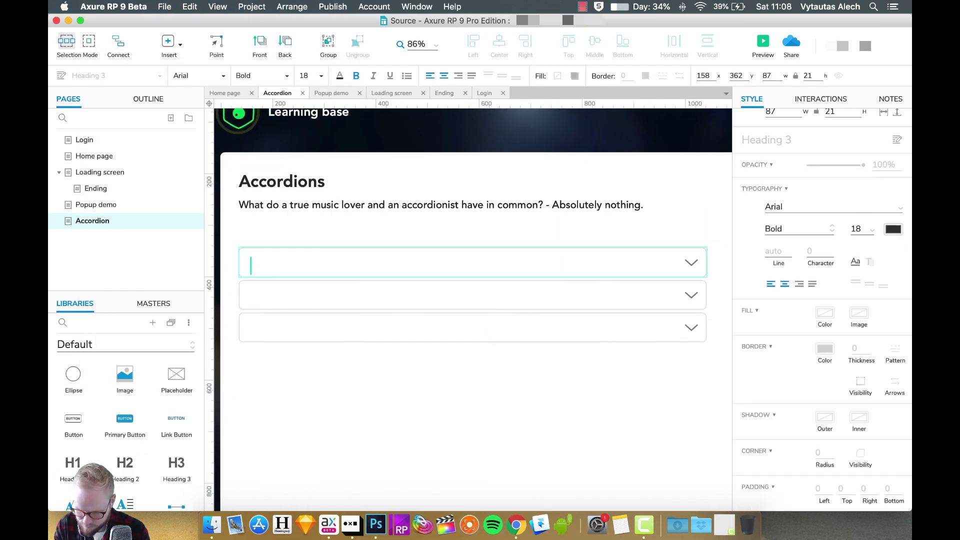
Title the rows 'How are the accordions made?', 'Why would anyone go through such lengths…', 'The power of Axure, are you serious?', then preview.
type("How are the accordions made?")
double_click(450, 295)
type("Why would anyone go through such lengths to make the component happen?")
double_click(450, 327)
type("The power of Axure, are you serious?")
left_click(450, 237)
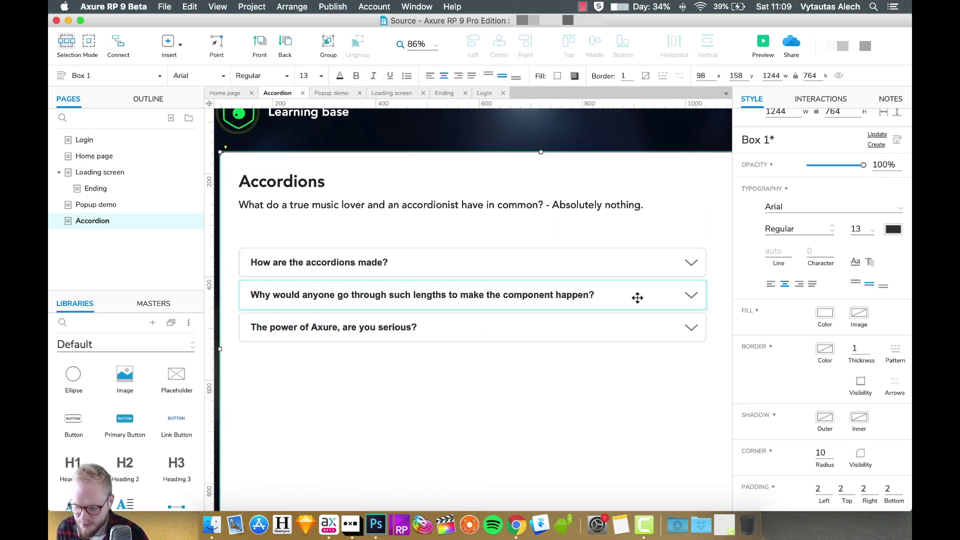
left_click(762, 42)
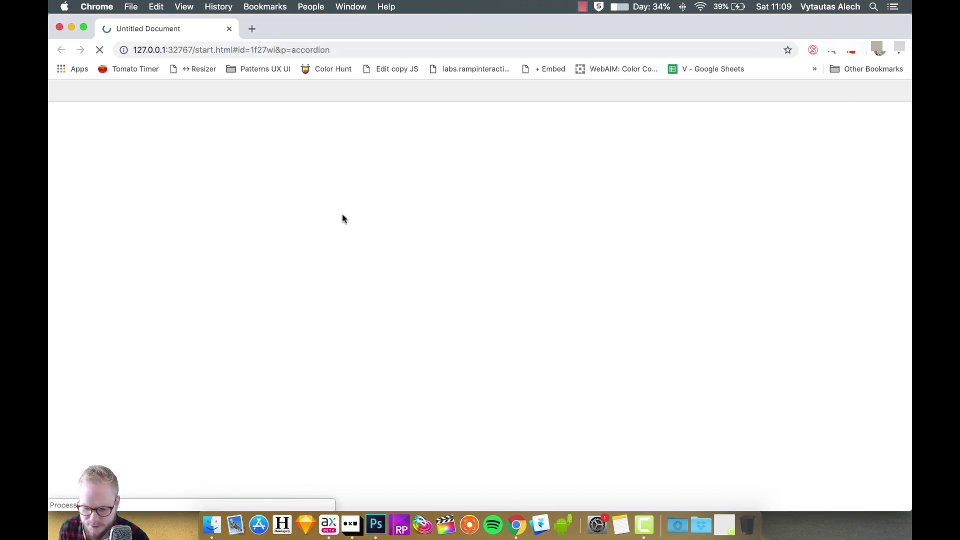
Hide the preview toolbar to check the three rows, then close the Chrome preview.
left_click(60, 92)
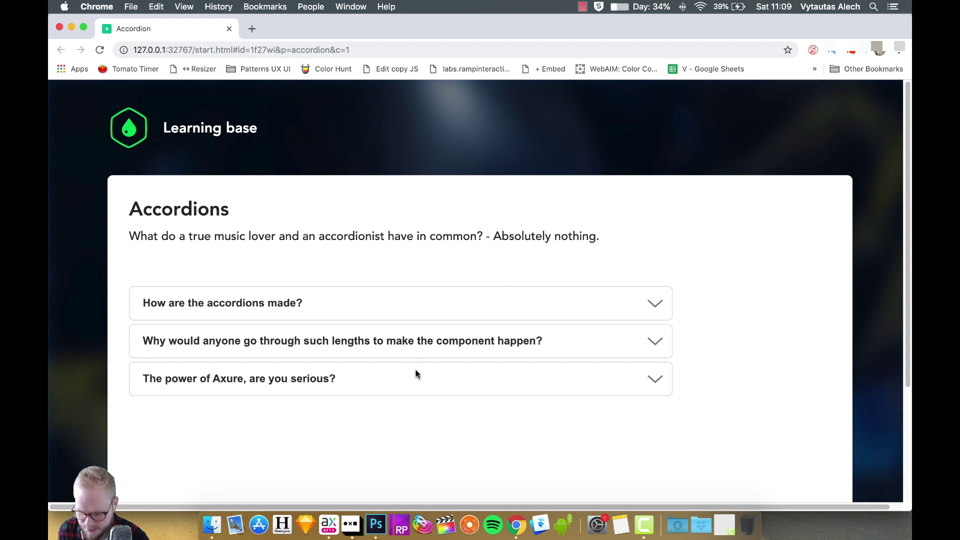
left_click(229, 30)
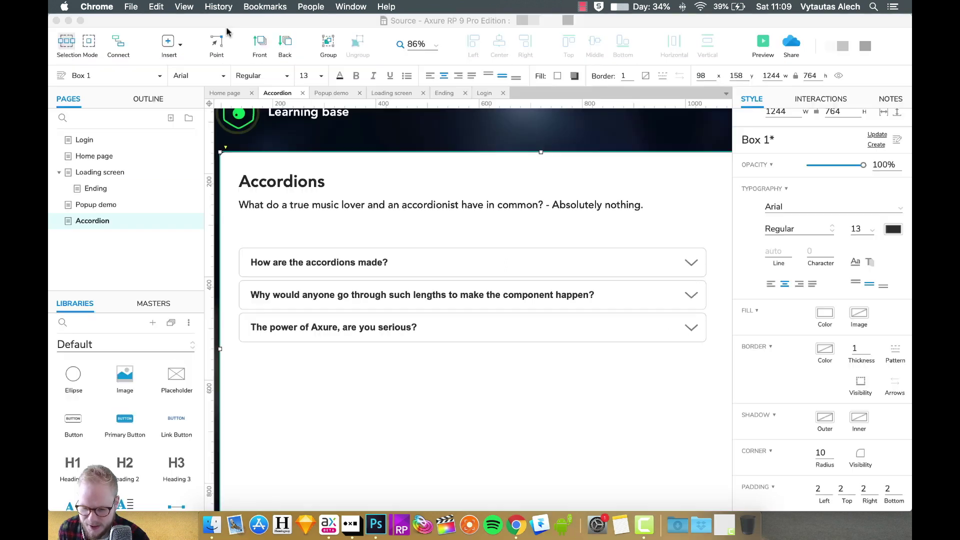
Convert the first row's box, heading and chevron into a dynamic panel.
left_click(457, 262)
left_click(362, 264)
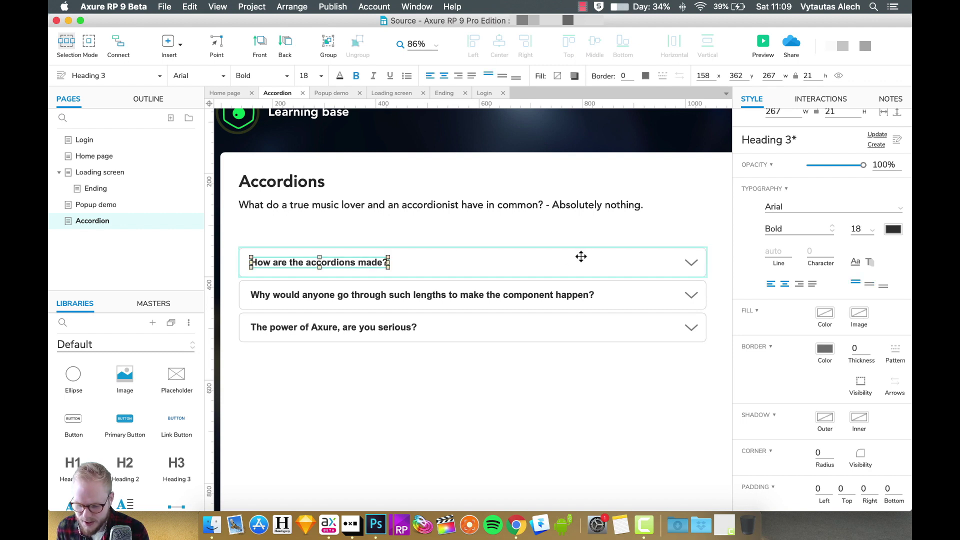
left_click(692, 263, "shift")
right_click(615, 261)
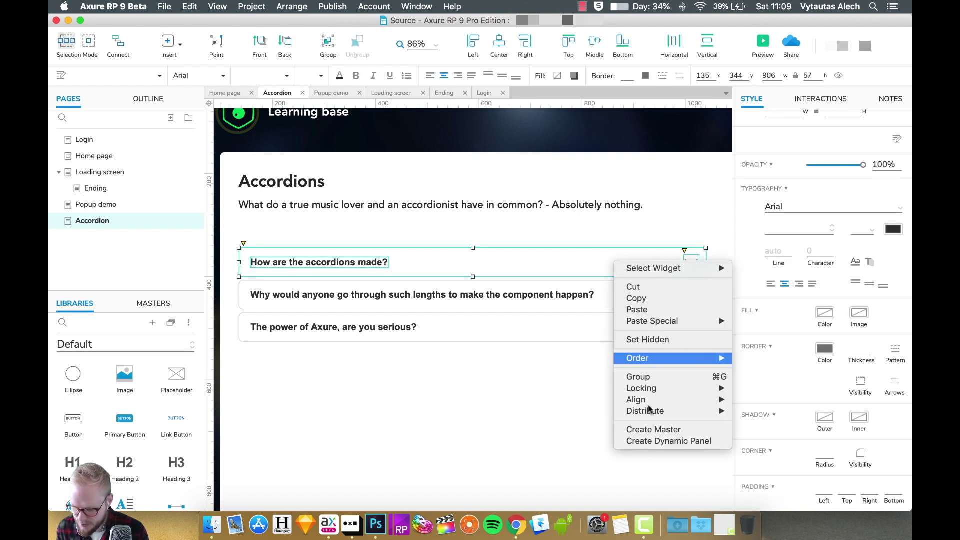
left_click(654, 441)
Select the new dynamic panel and name it ++acc1.
left_click(536, 292)
left_click(632, 283)
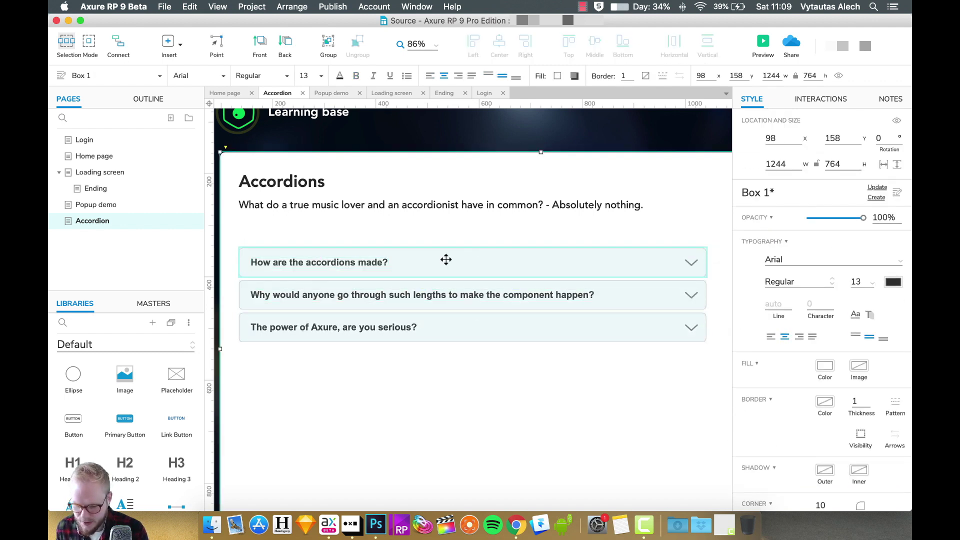
left_click(445, 259)
left_click(811, 98)
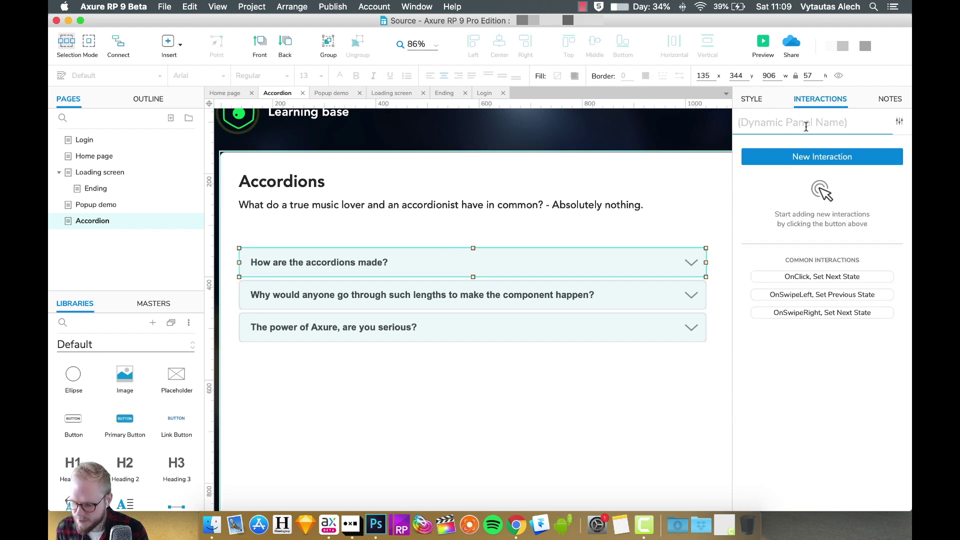
type("++acc")
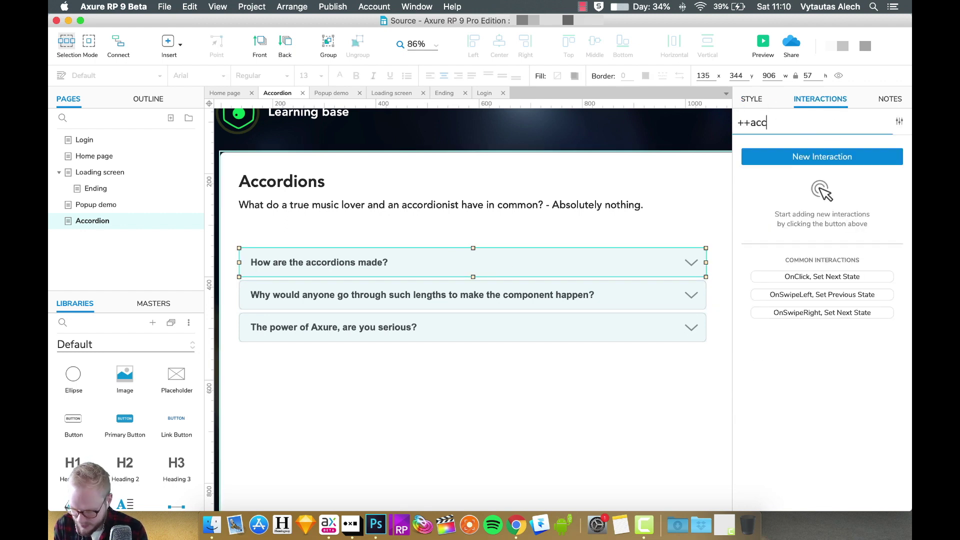
type("1")
Duplicate State1 in ++acc1 and name the two states Content and Closed.
double_click(497, 263)
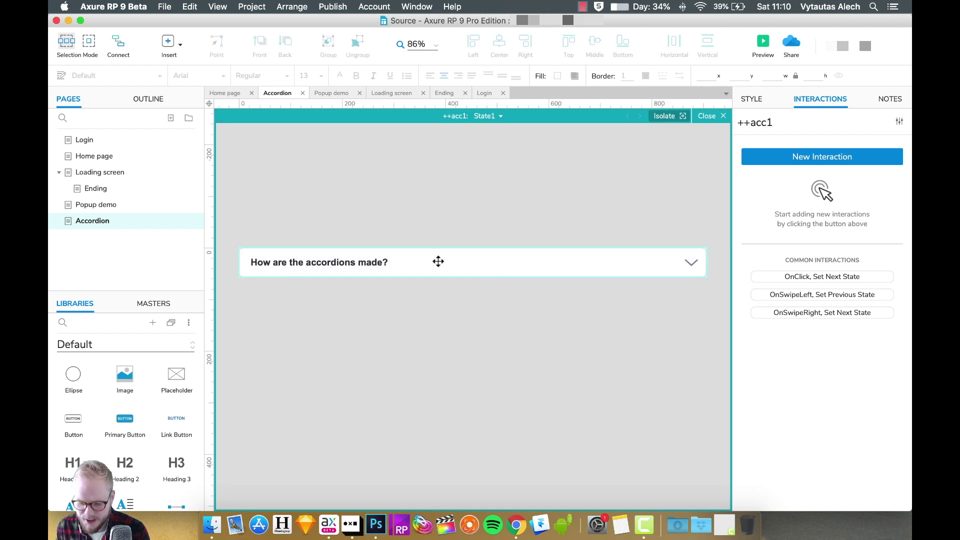
left_click(488, 116)
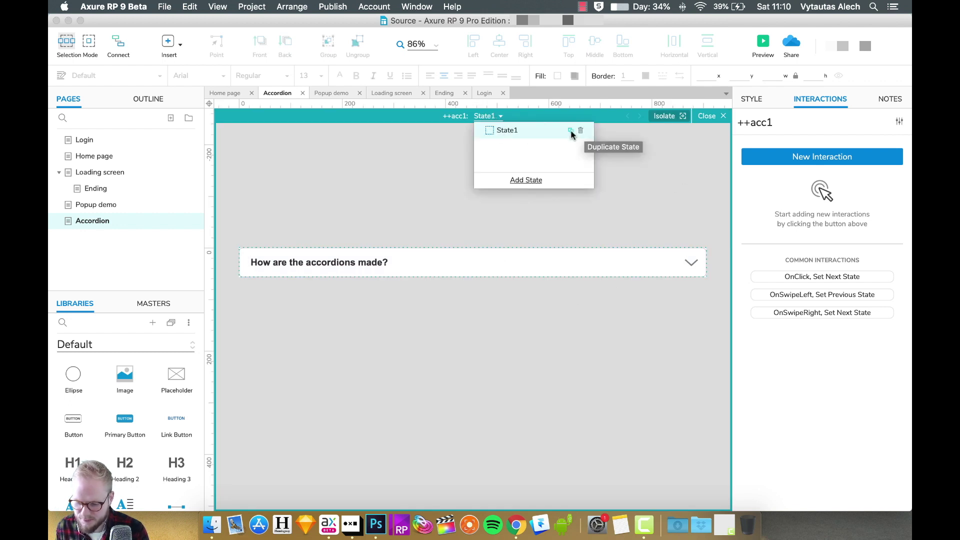
left_click(526, 180)
left_click(521, 148)
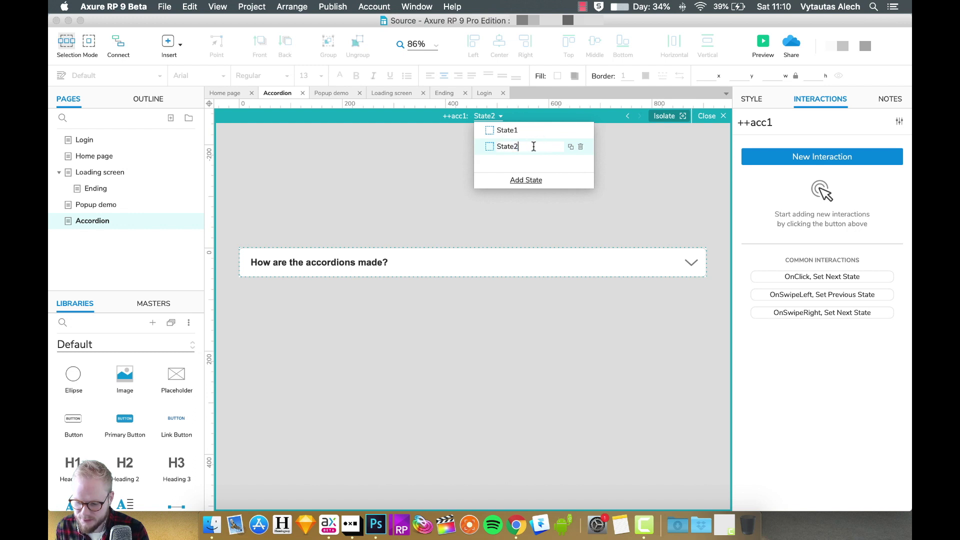
key("super+a")
type("Content")
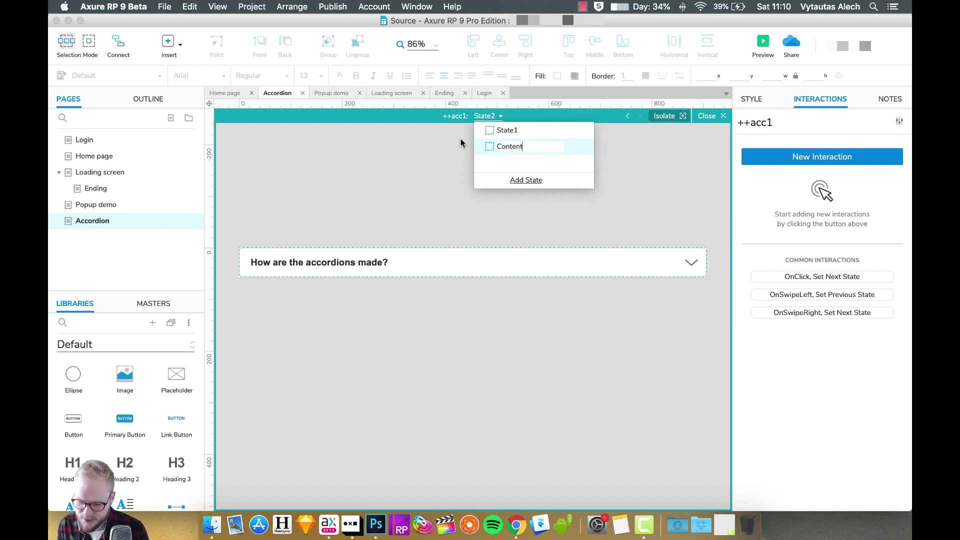
double_click(515, 131)
type("Closed")
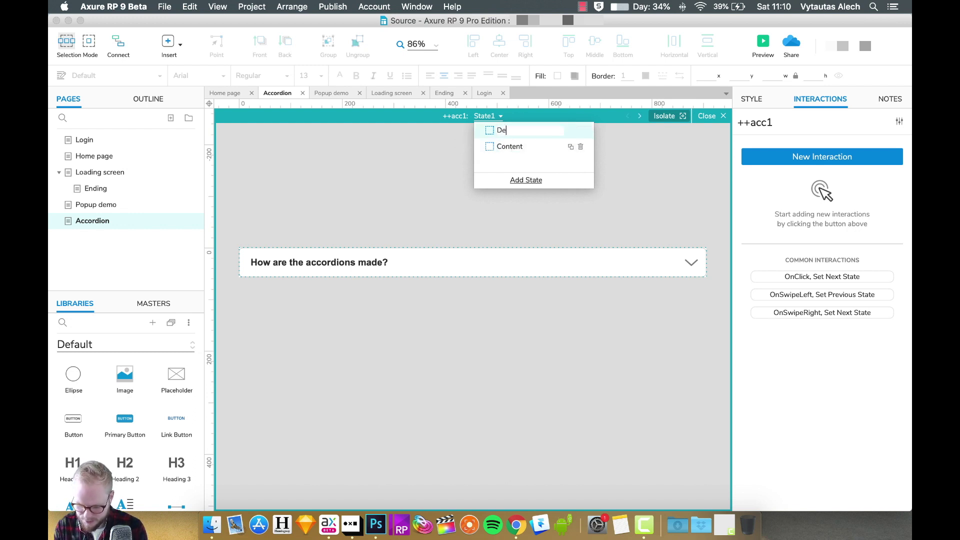
In the Content state, stretch the row rectangle down to 906 × 330.
left_click(520, 146)
left_click(477, 281)
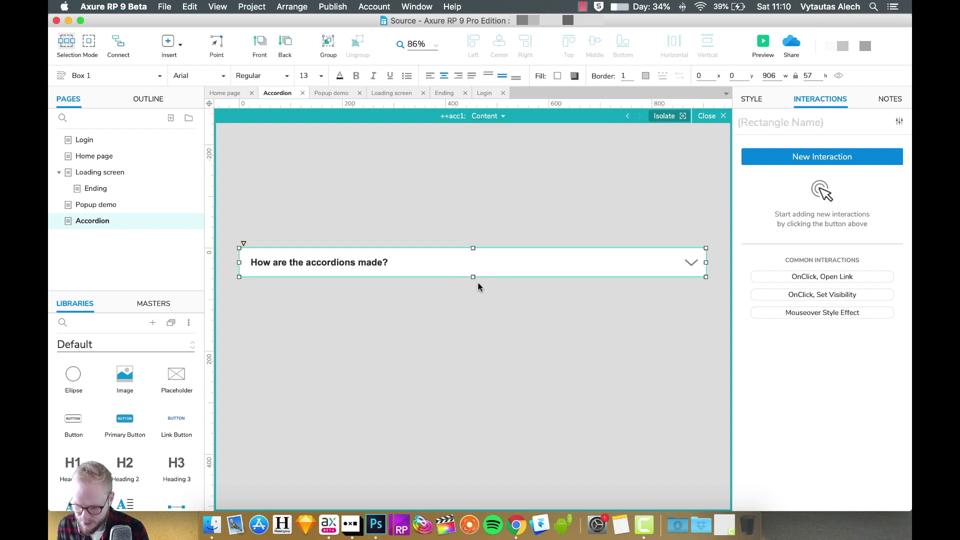
left_click_drag(473, 276, 486, 449)
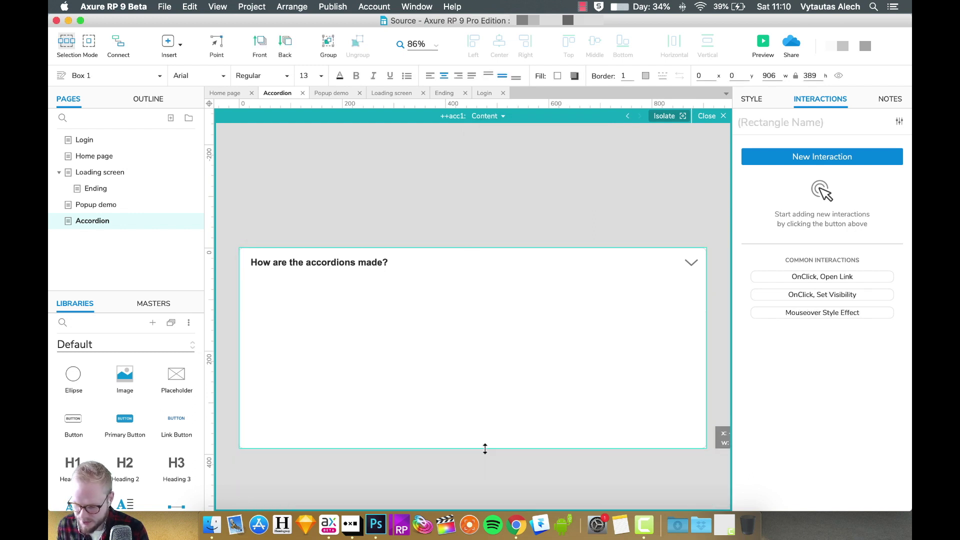
scroll(475, 410, "right", 3)
left_click_drag(410, 443, 407, 413)
scroll(430, 356, "left", 3)
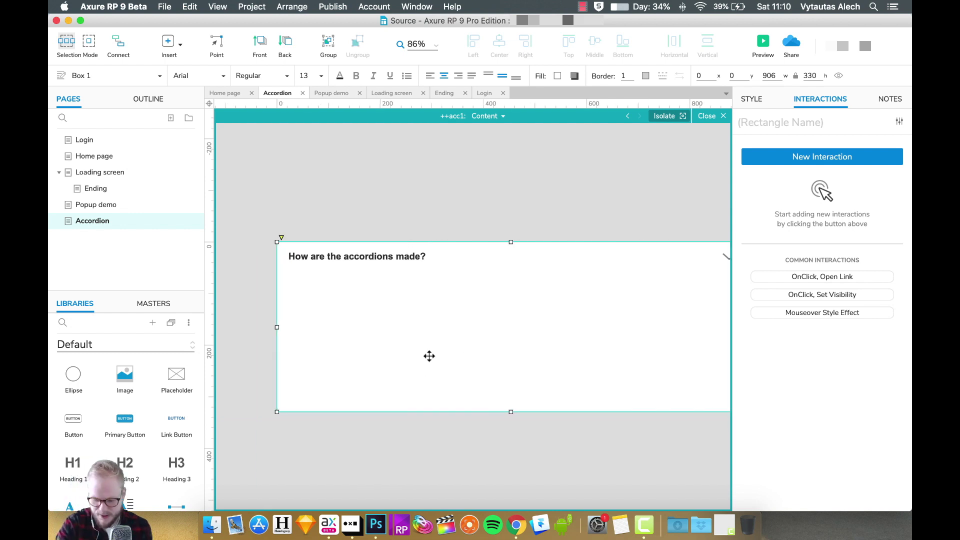
scroll(429, 357, "right", 3)
left_click(687, 256)
Flip the chevron to point upward and fill the content box light grey #E6E6E6.
right_click(688, 256)
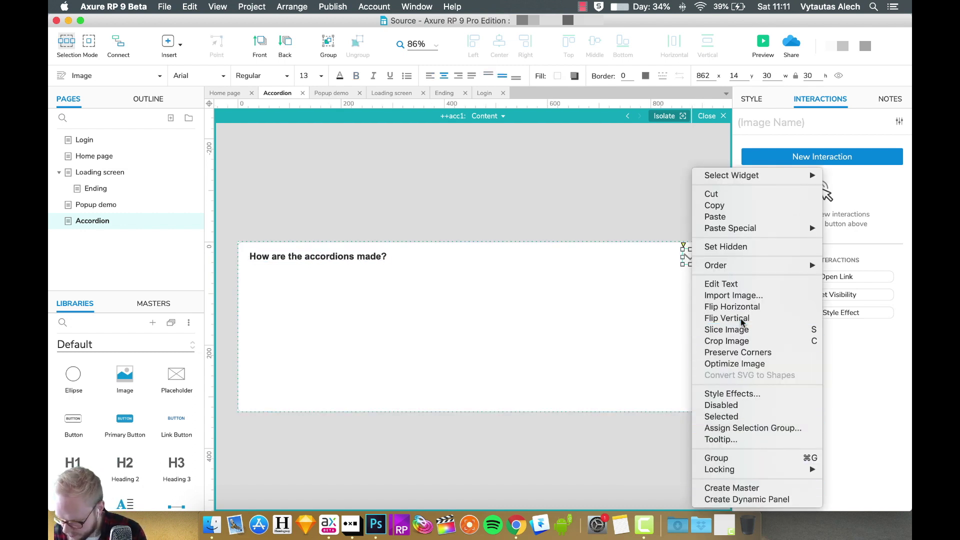
left_click(625, 190)
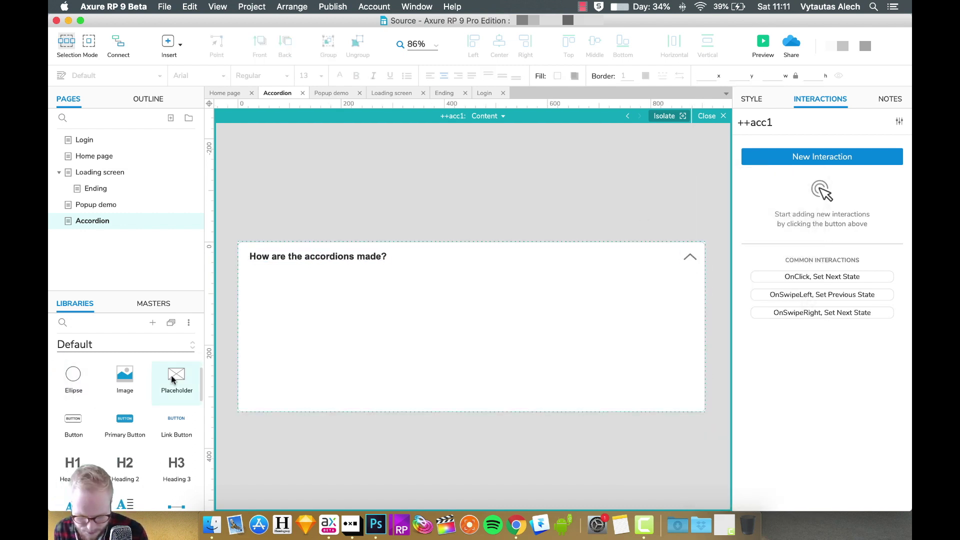
left_click(392, 343)
left_click(752, 99)
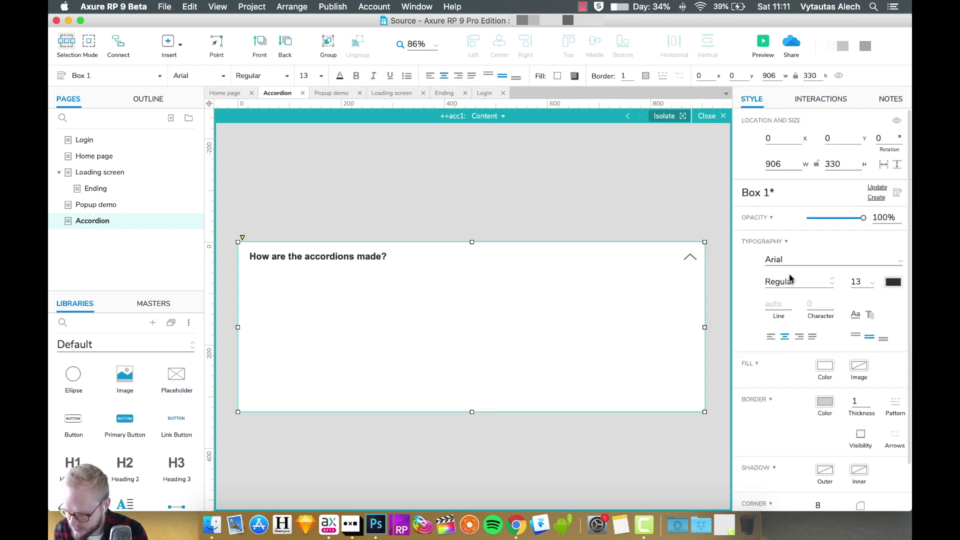
scroll(811, 395, "down", 1)
left_click(826, 360)
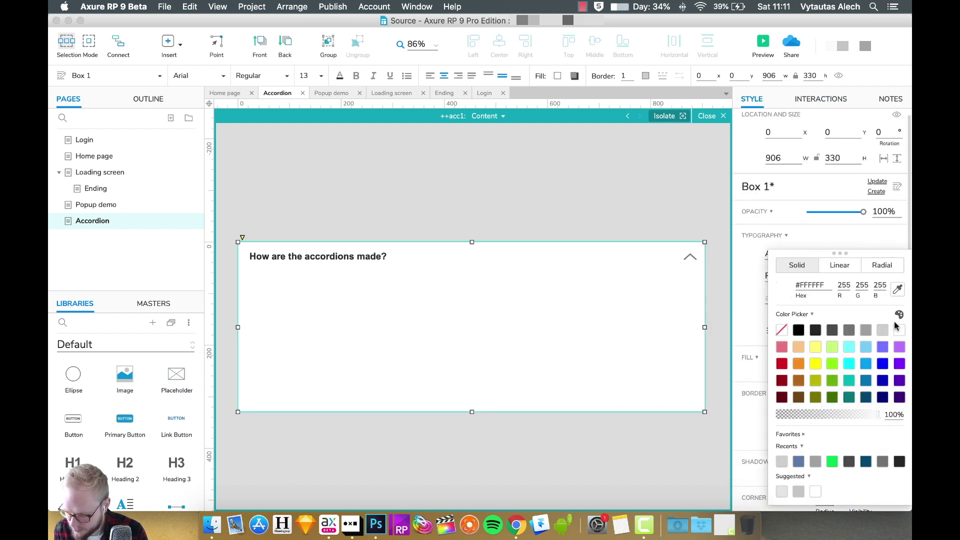
left_click(781, 493)
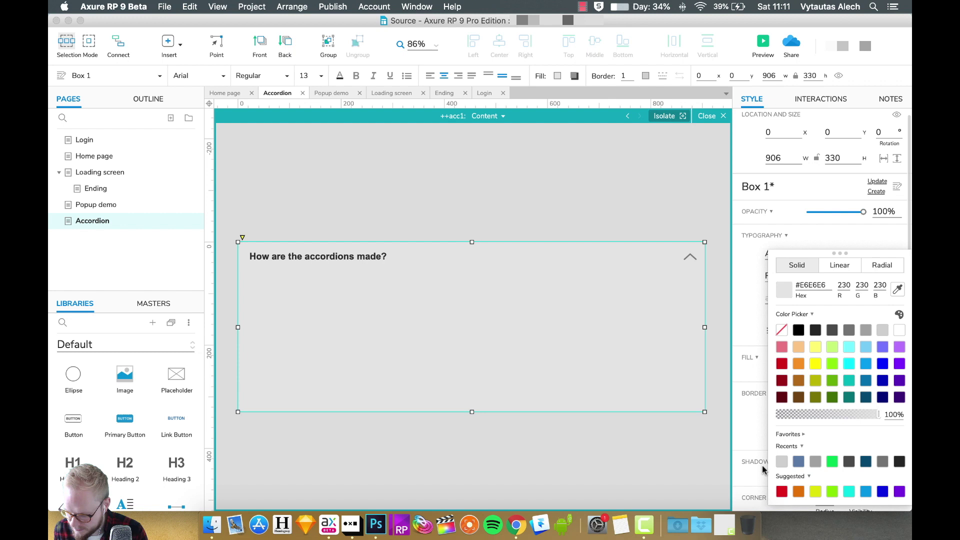
left_click(530, 211)
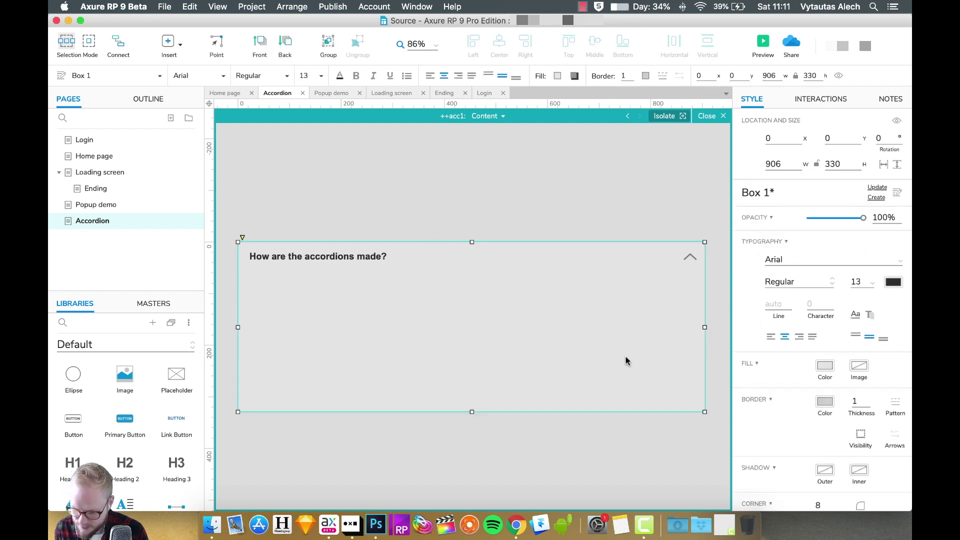
Check the box's border and fill colours, then paste a copy of the question heading inside.
left_click(825, 403)
left_click(755, 375)
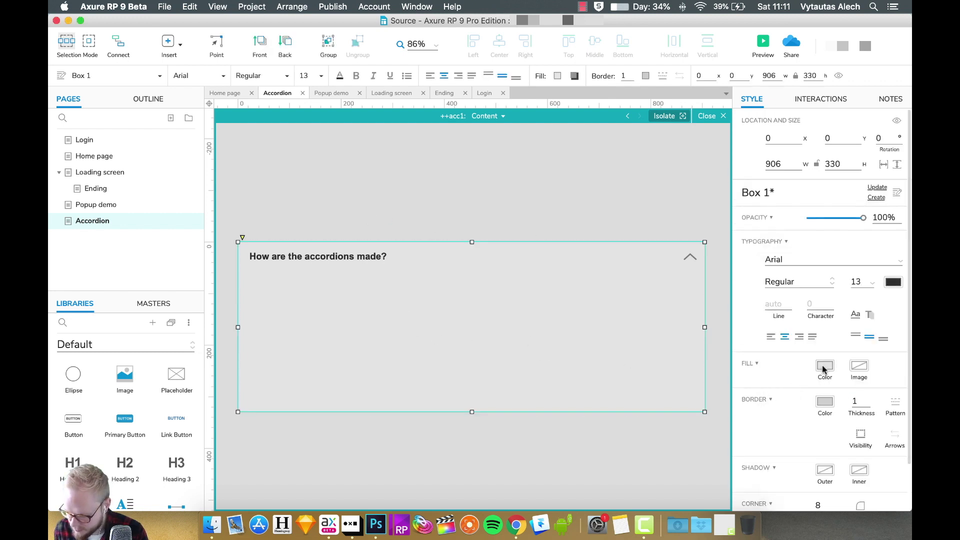
left_click(825, 368)
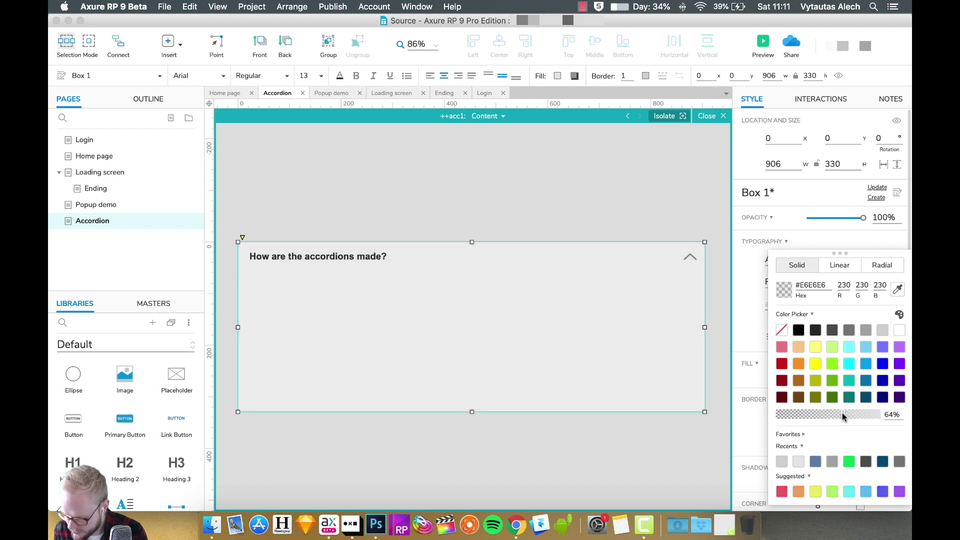
key("super+v")
right_click(414, 307)
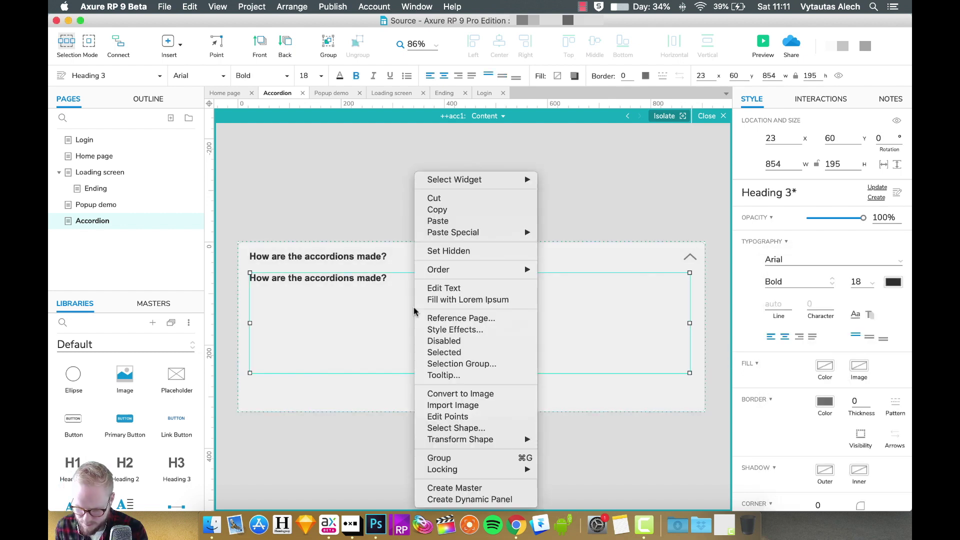
Fill the copied heading with lorem ipsum in regular weight at size 12.
left_click(450, 301)
left_click(801, 283)
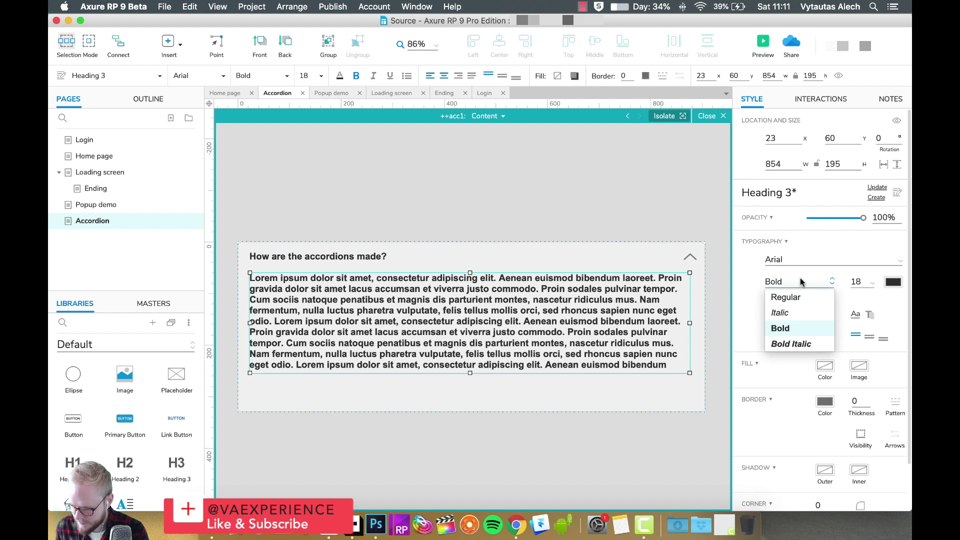
left_click(785, 297)
left_click(857, 282)
type("12")
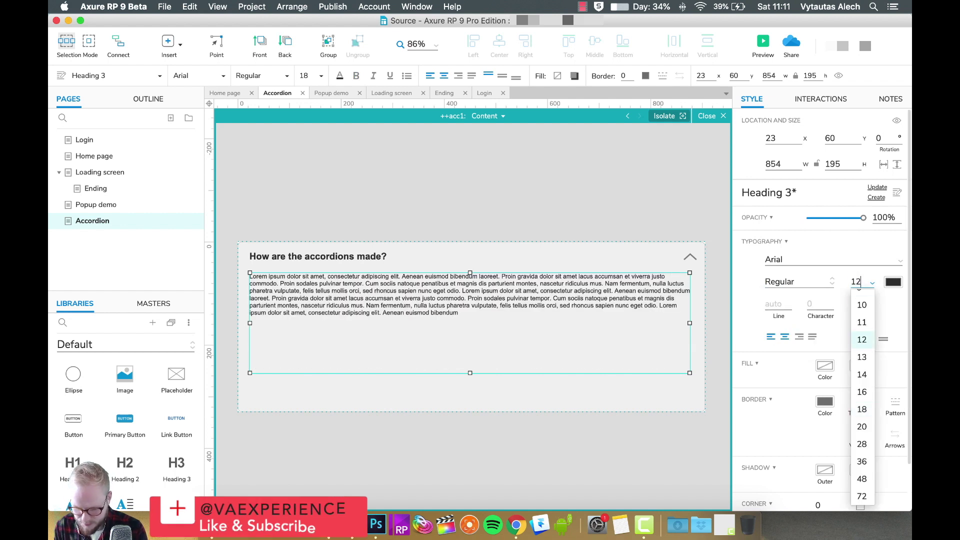
key("Return")
Split the text into paragraphs, narrow it to about 606 wide, and add a 198 × 160 placeholder beside it.
double_click(466, 291)
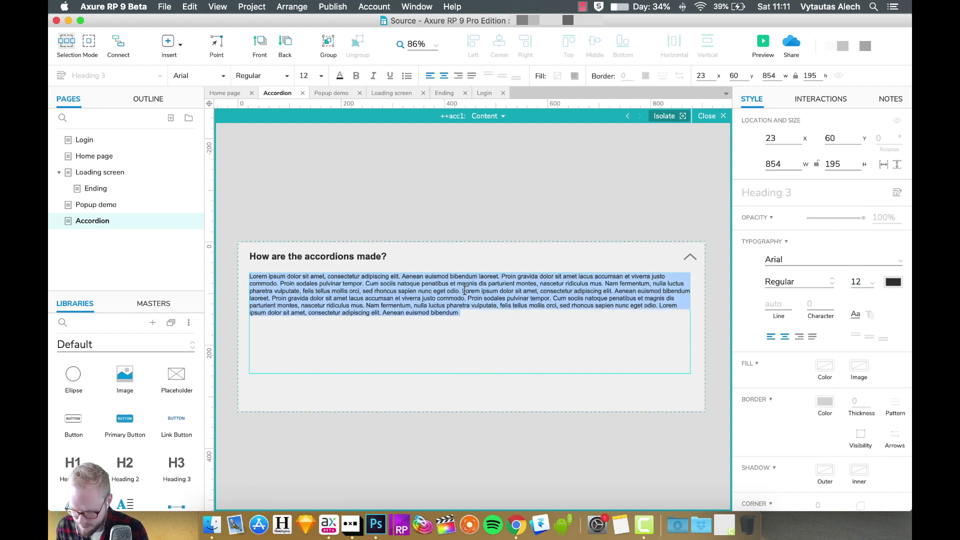
left_click(465, 291)
key("Return")
key("Return")
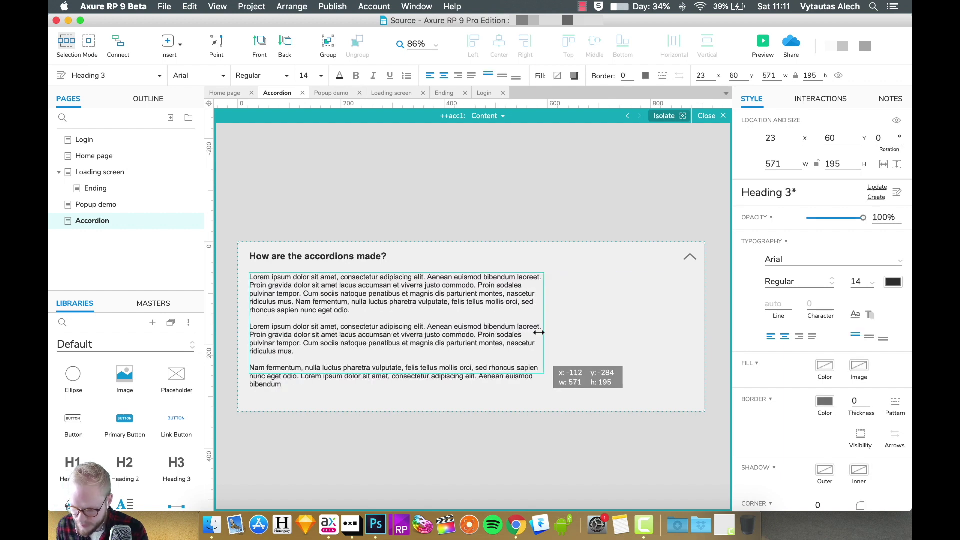
left_click_drag(540, 330, 562, 323)
left_click_drag(176, 374, 572, 273)
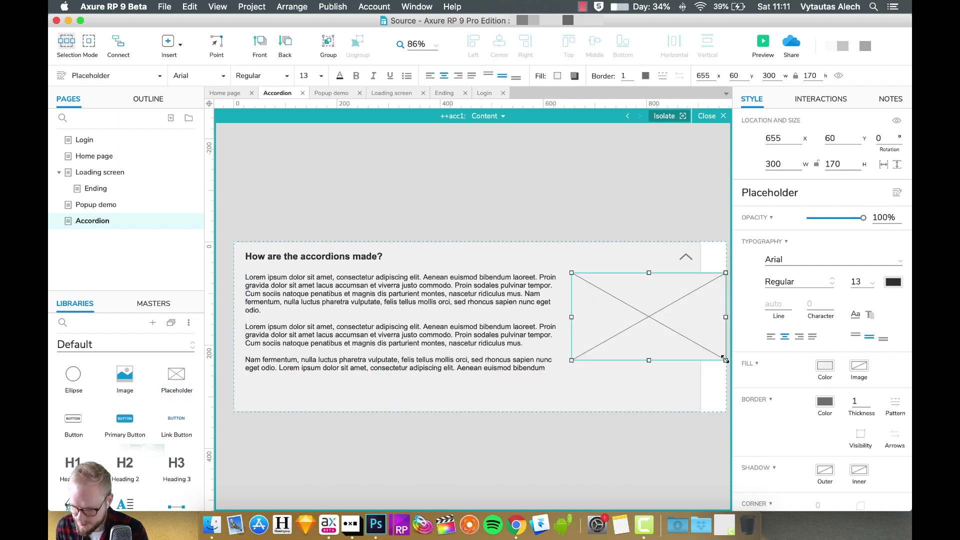
left_click_drag(725, 360, 674, 355)
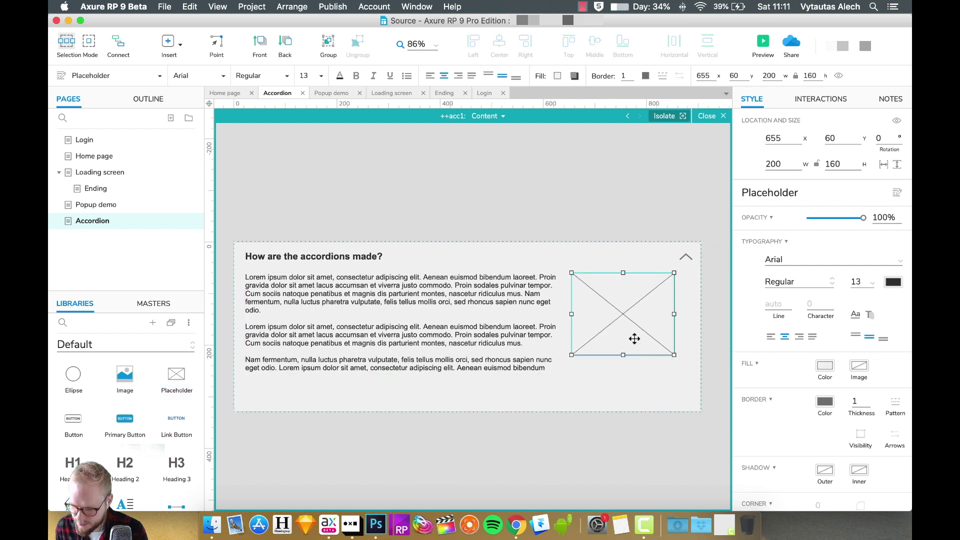
Narrow the body text to 539 wide.
left_click(542, 302)
left_click_drag(557, 323, 523, 323)
left_click_drag(523, 323, 524, 323)
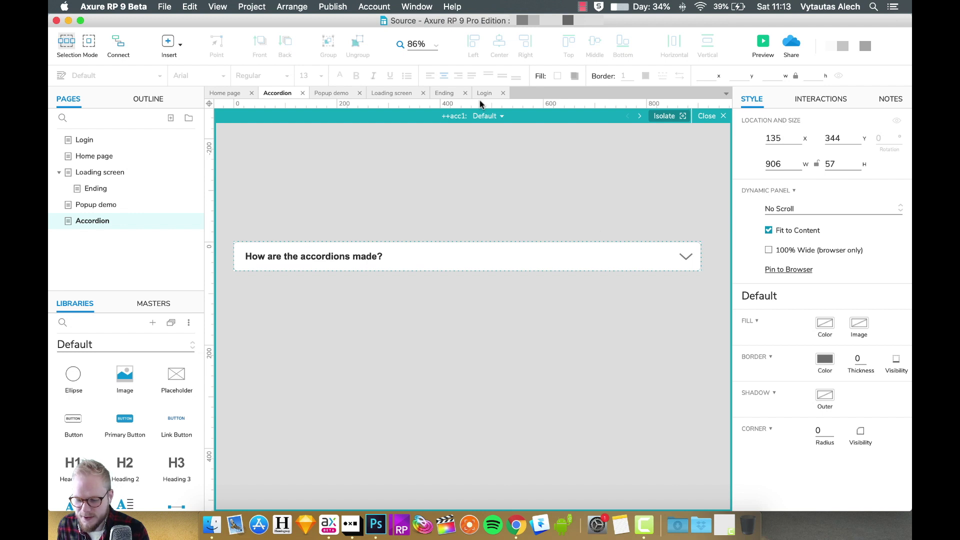
In the Default state, lay a 906 × 57 hot spot over the question header.
left_click(492, 117)
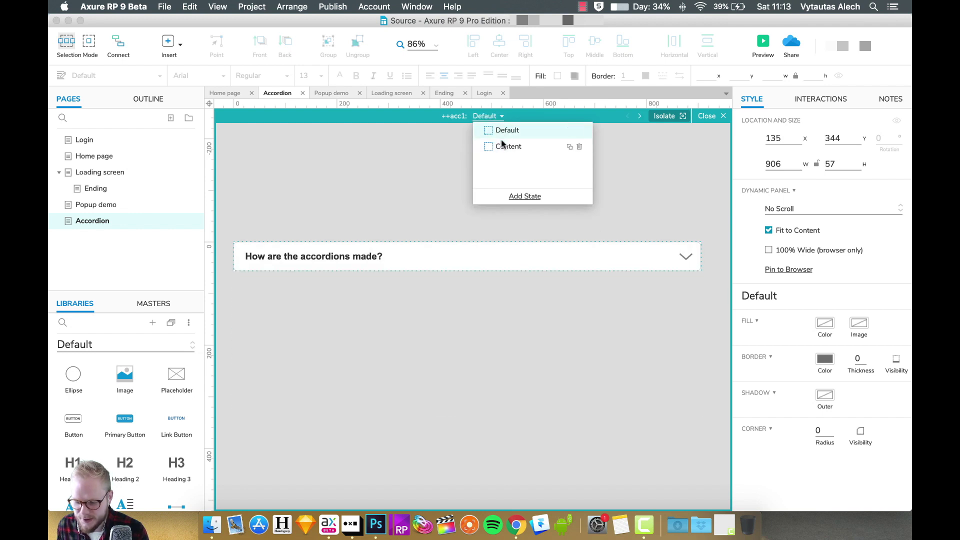
scroll(109, 419, "down", 3)
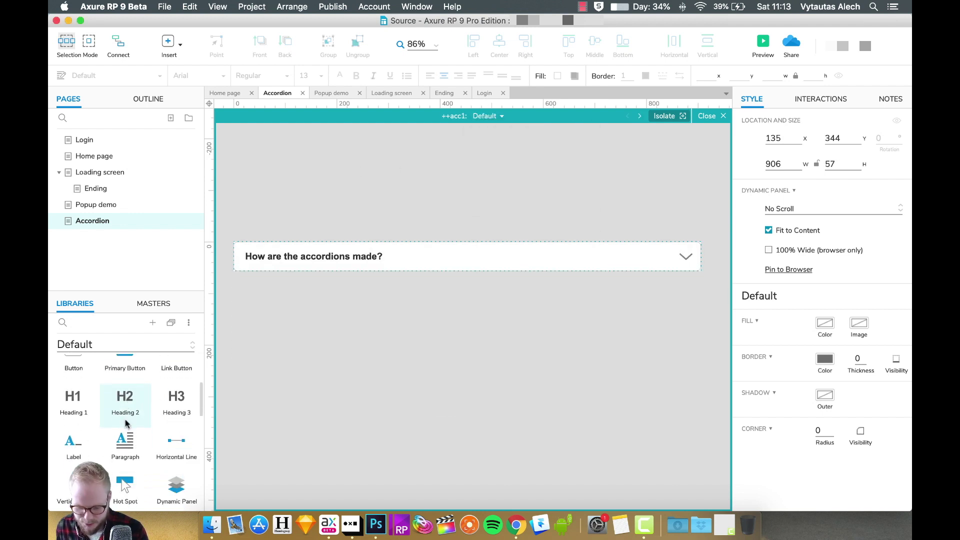
left_click_drag(125, 478, 661, 271)
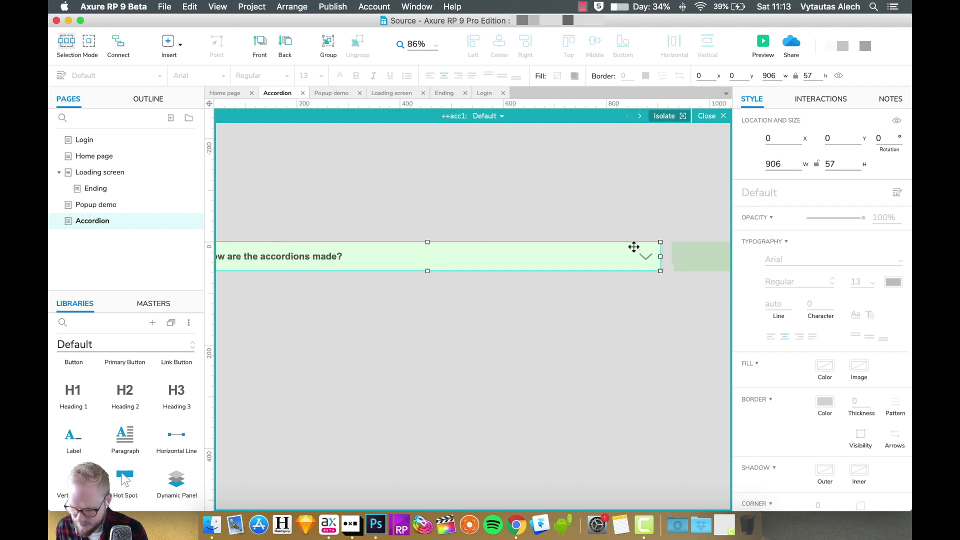
key("Escape")
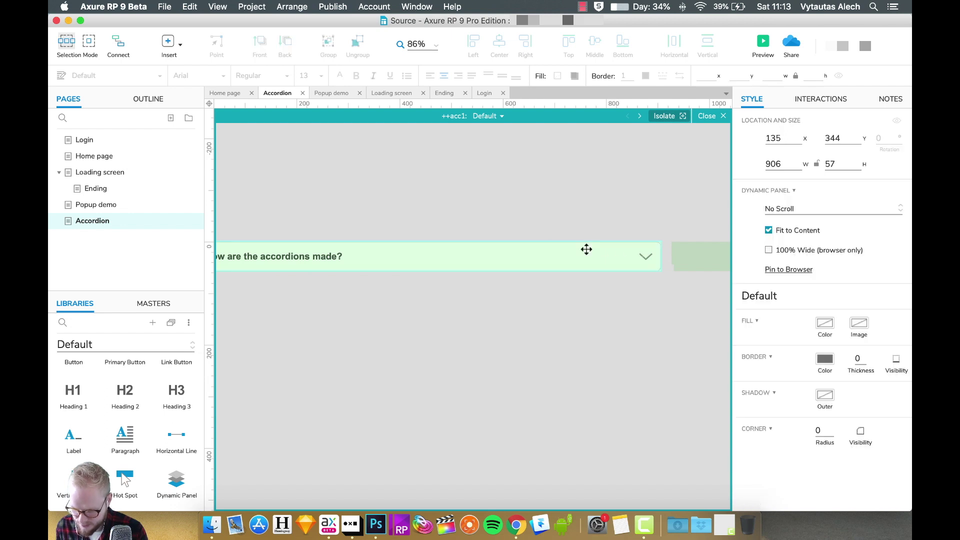
left_click(587, 249)
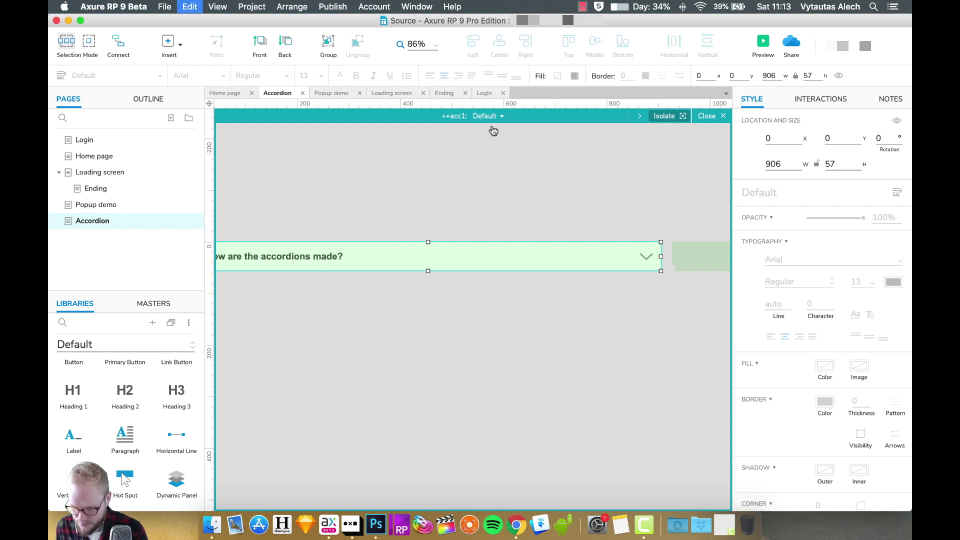
left_click(821, 99)
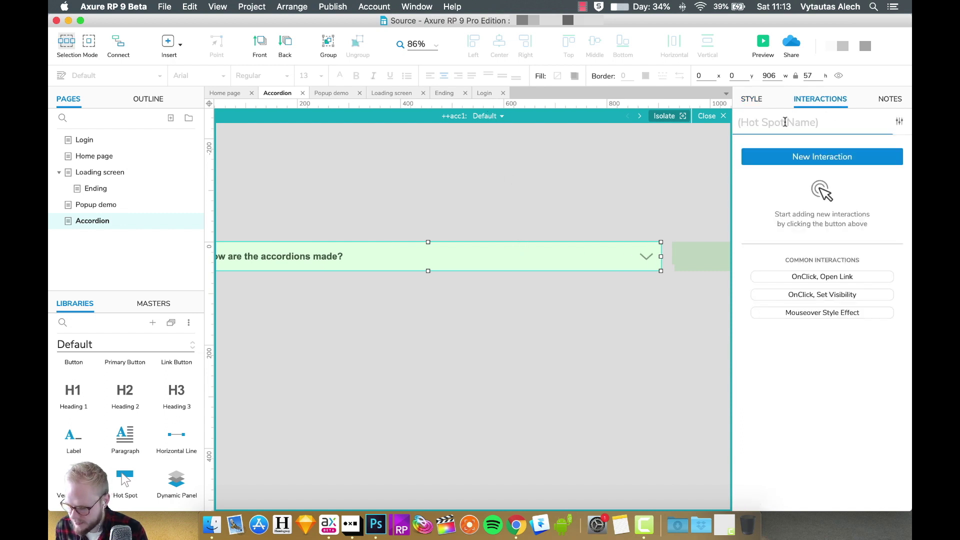
Give the Default-state hot spot an OnClick action setting ++acc1 to Content.
left_click(824, 159)
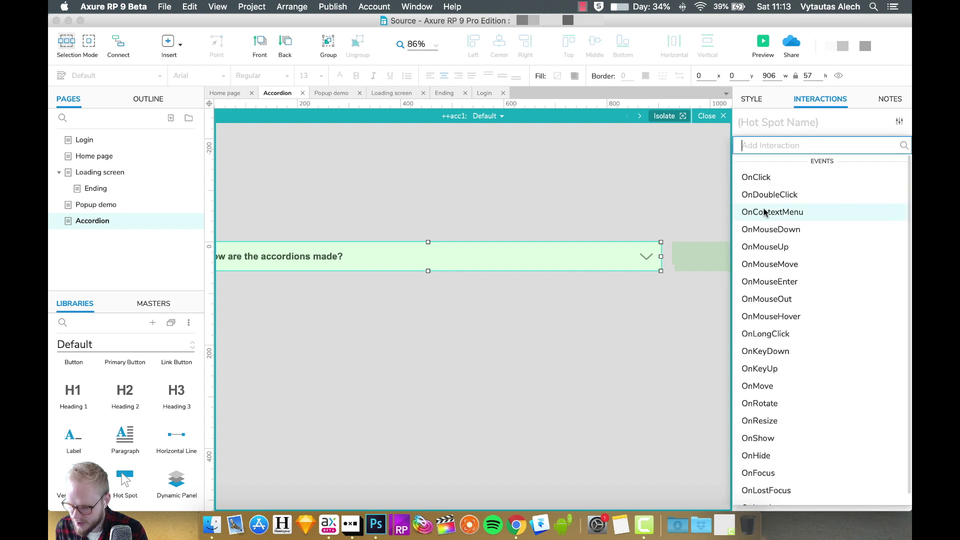
left_click(767, 180)
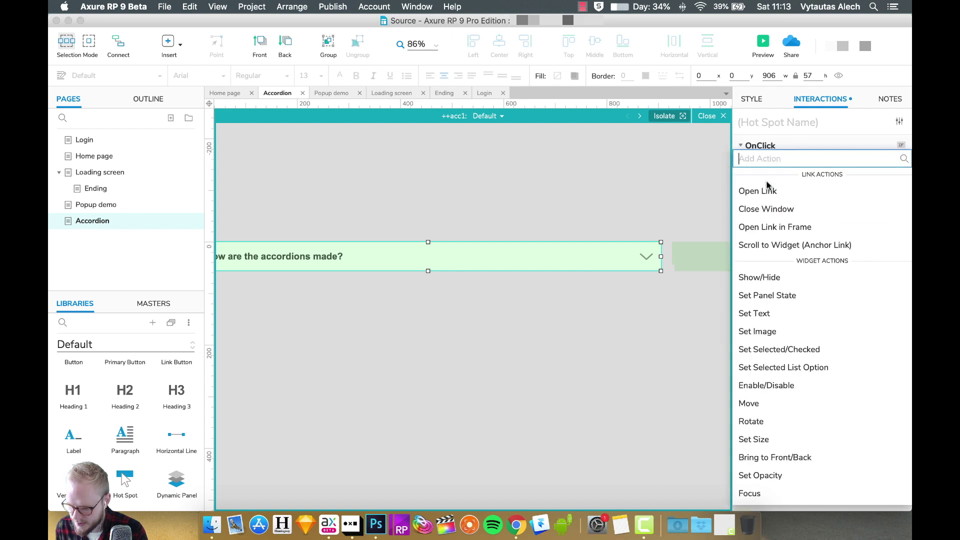
left_click(771, 295)
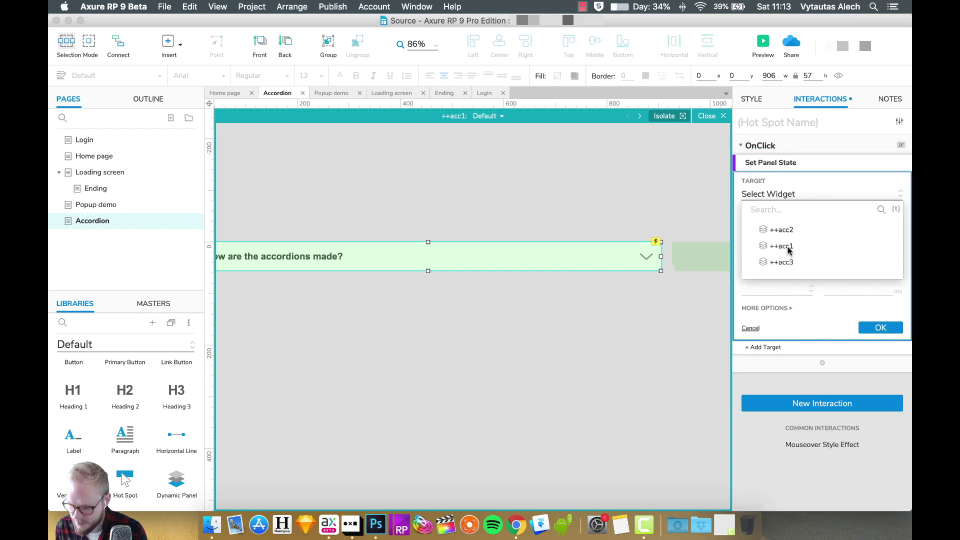
left_click(789, 247)
left_click(787, 243)
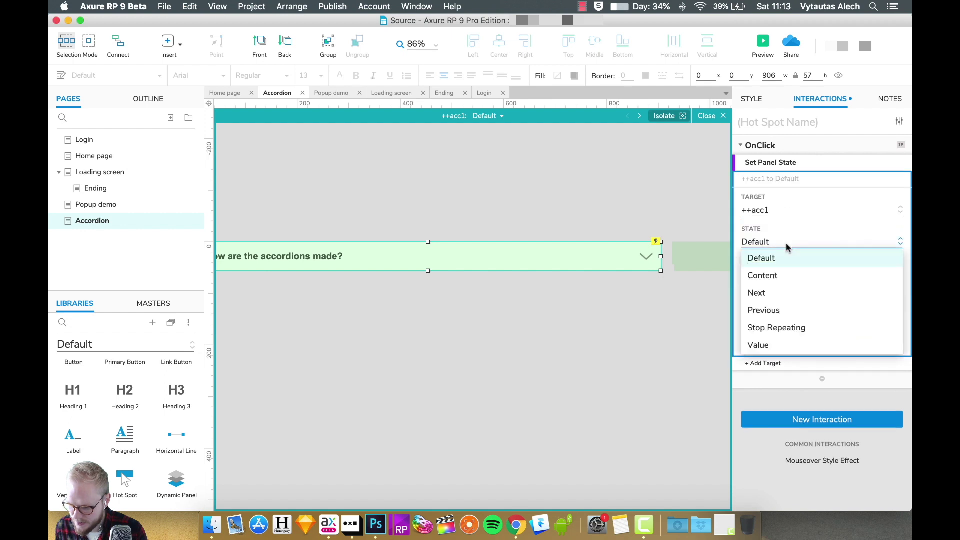
left_click(775, 275)
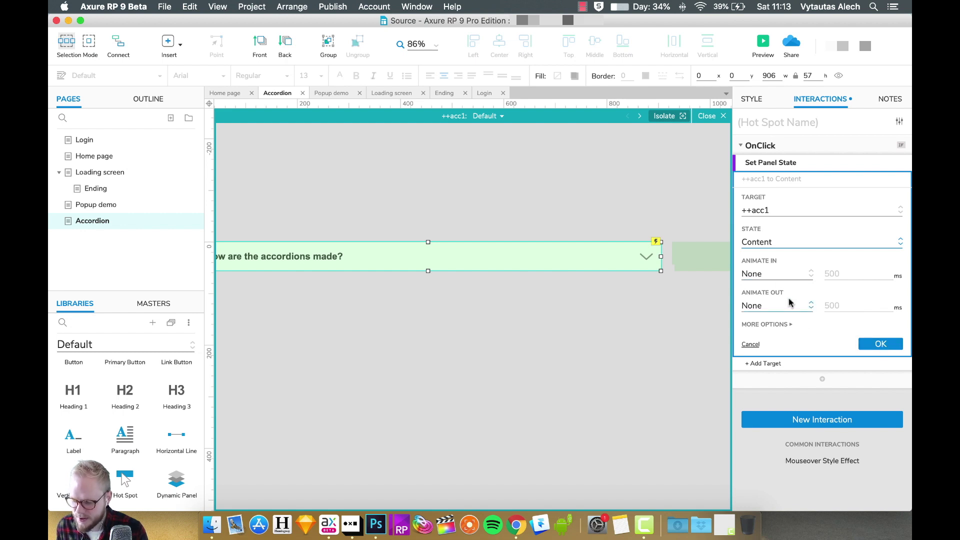
left_click(493, 260)
In the Content state, change the header hot spot's action to set ++acc1 back to Default.
left_click(487, 116)
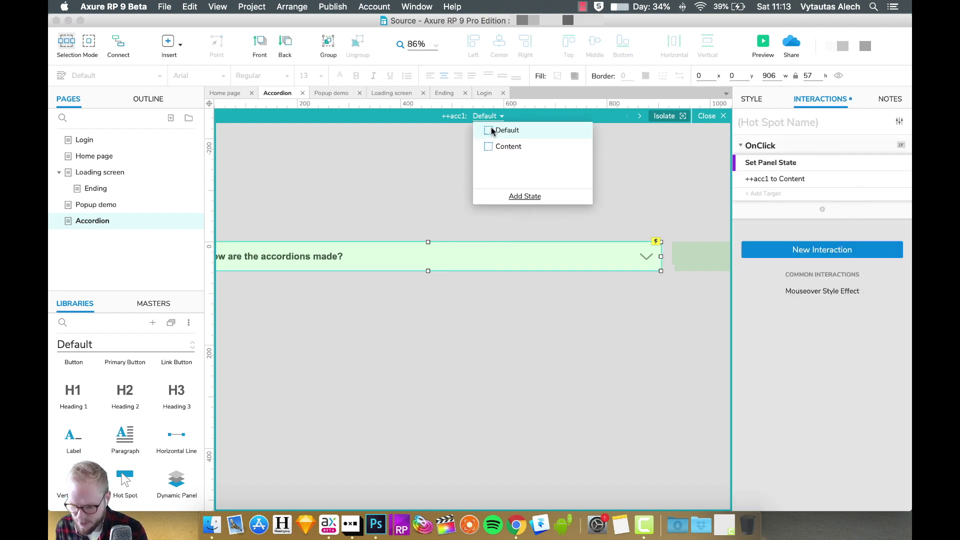
left_click(506, 146)
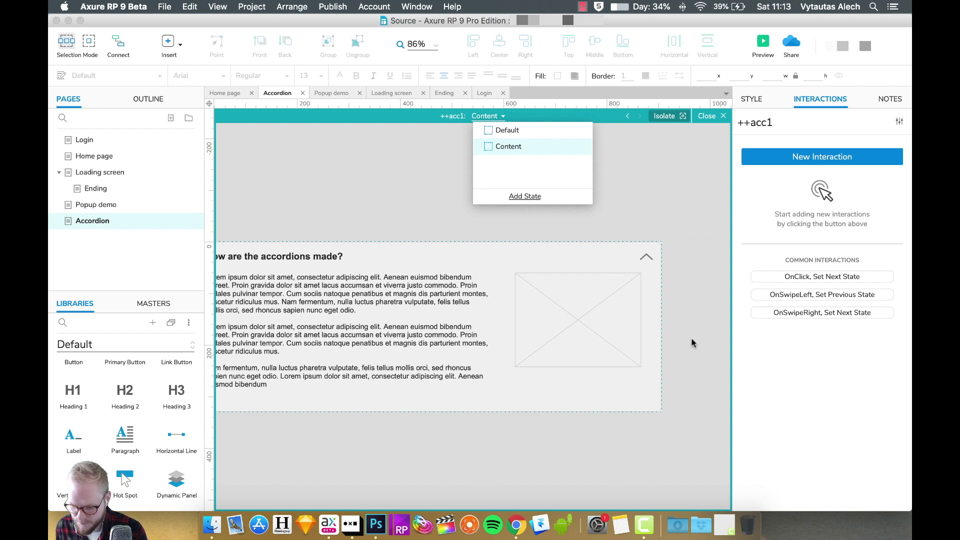
left_click(594, 322)
left_click(666, 335)
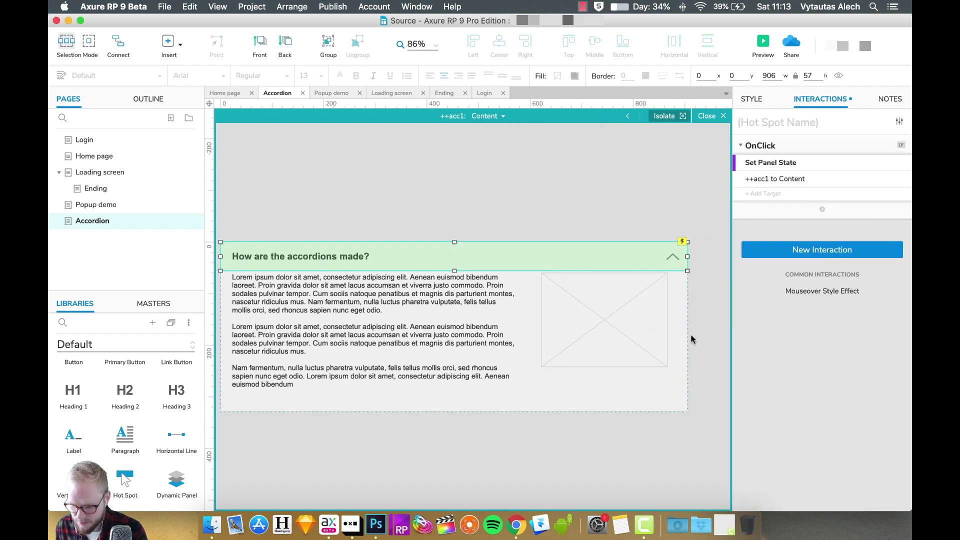
left_click(540, 209)
left_click(498, 248)
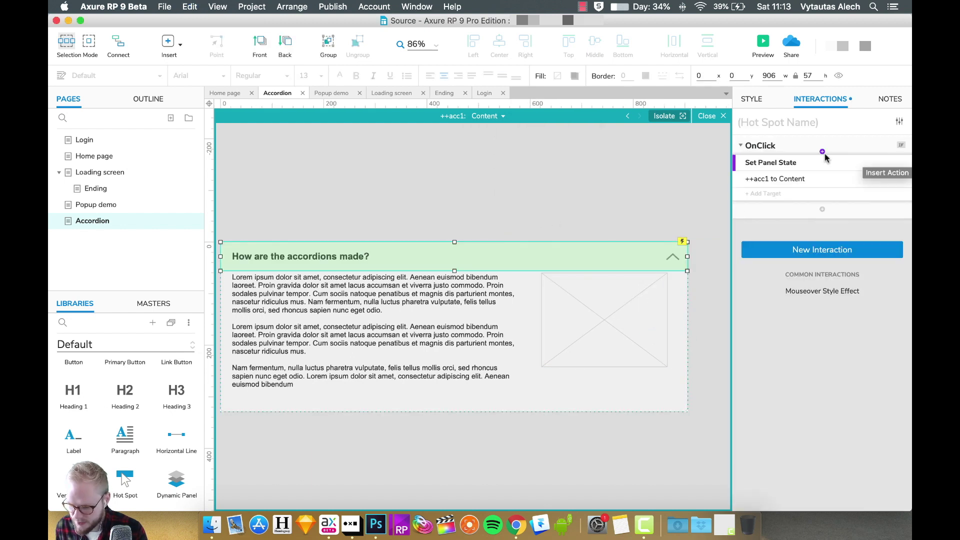
left_click(800, 179)
left_click(789, 243)
left_click(760, 257)
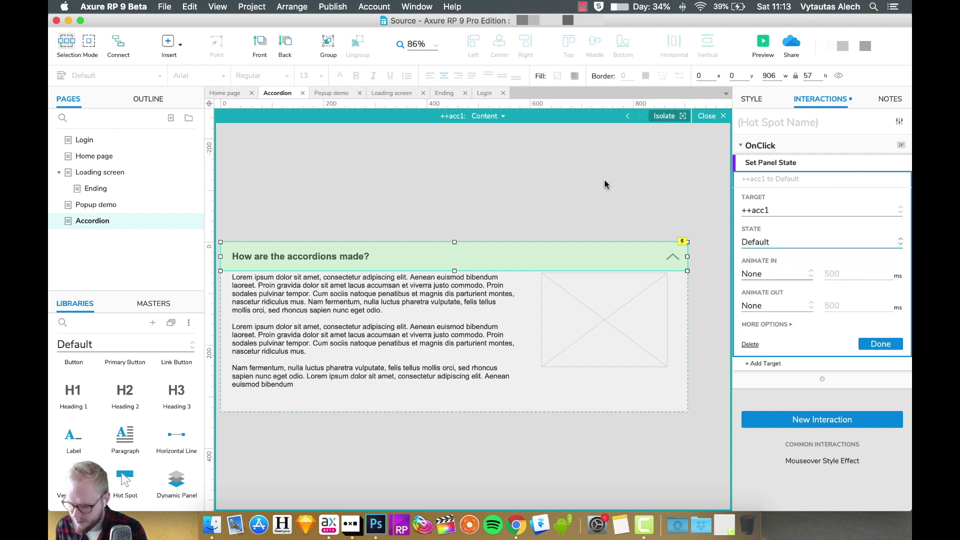
left_click(607, 186)
Close the panel editor, select ++acc1, and preview the page in Chrome.
left_click(710, 116)
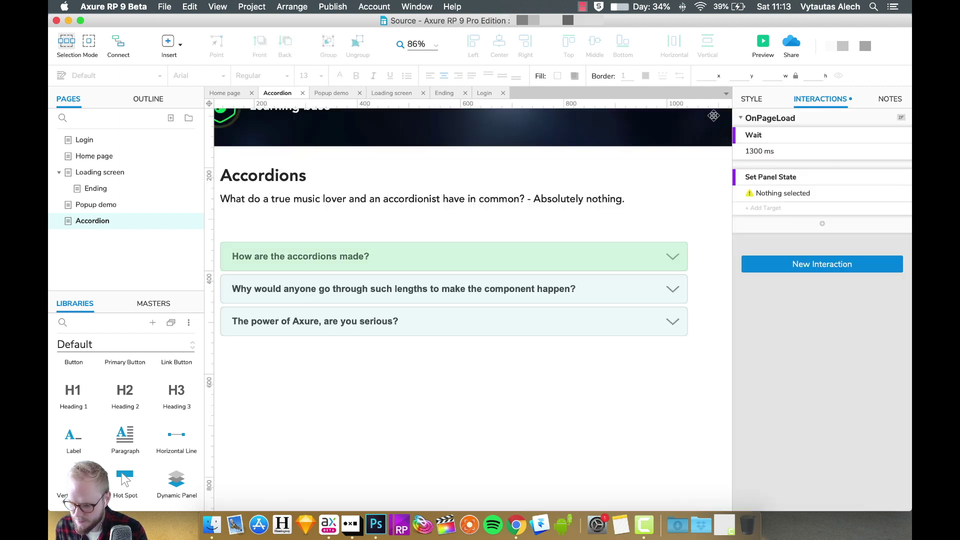
left_click(509, 269)
left_click(510, 269)
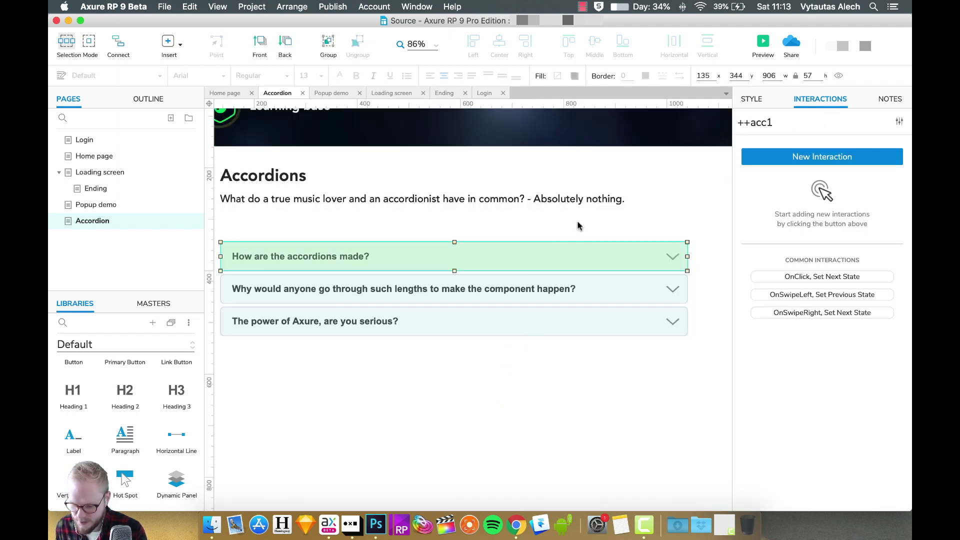
left_click(764, 42)
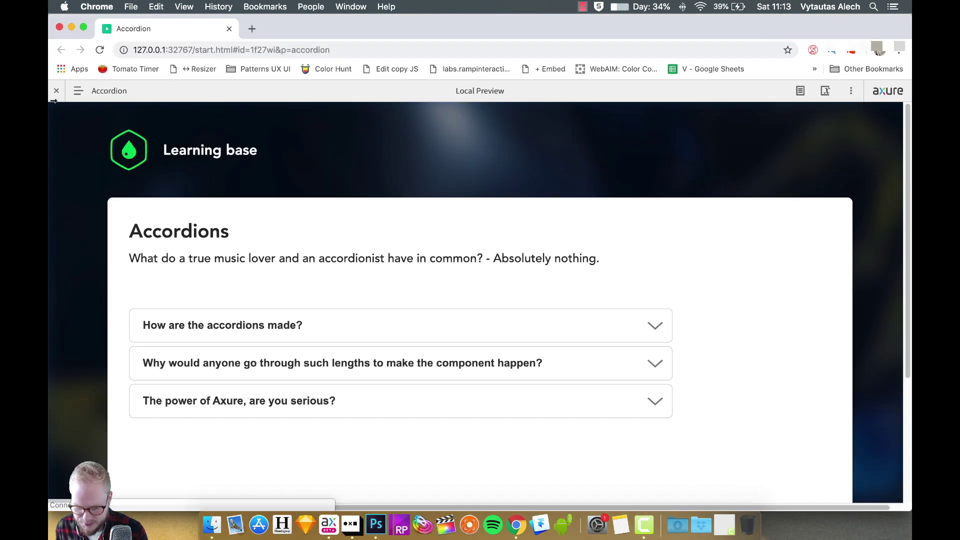
Toggle the first accordion item open and closed several times, leaving it expanded.
left_click(650, 307)
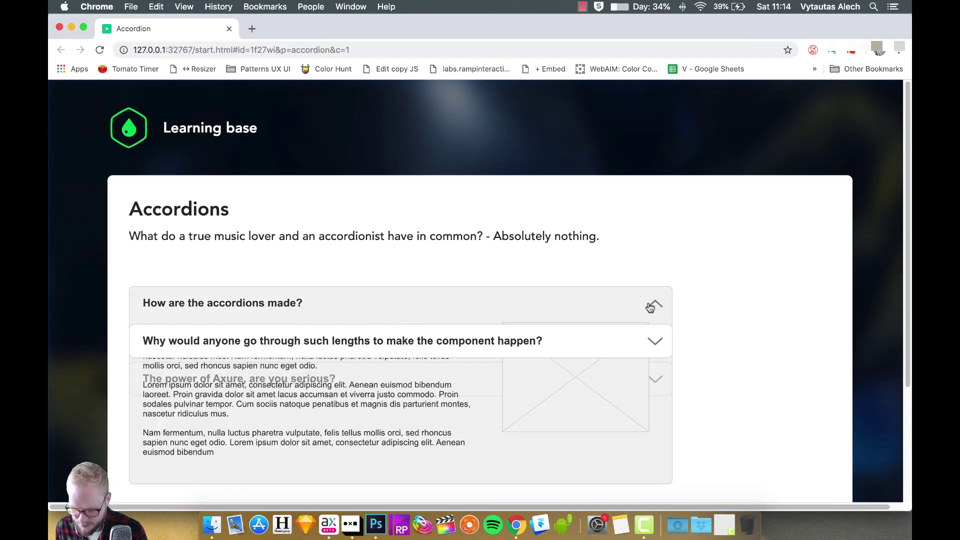
left_click(651, 308)
left_click(650, 307)
scroll(535, 245, "down", 3)
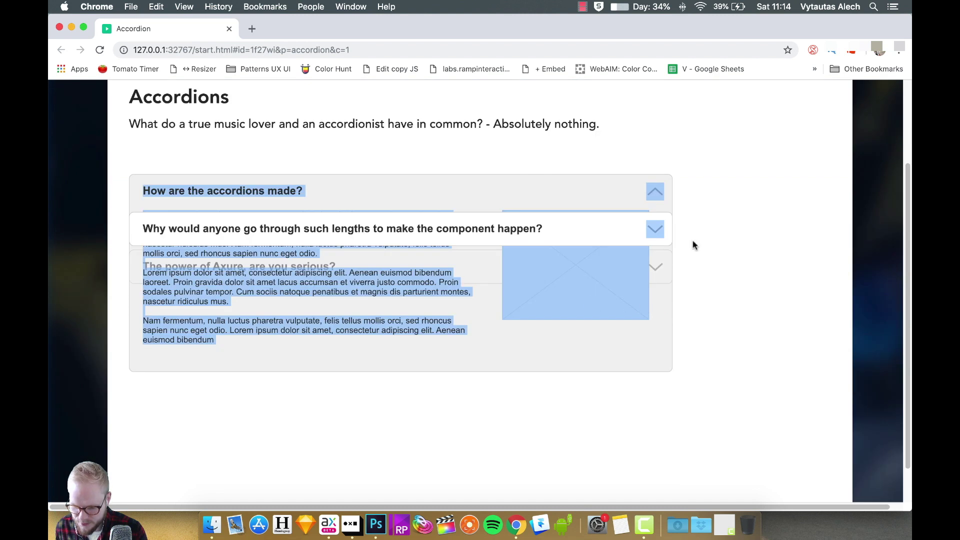
left_click(593, 201)
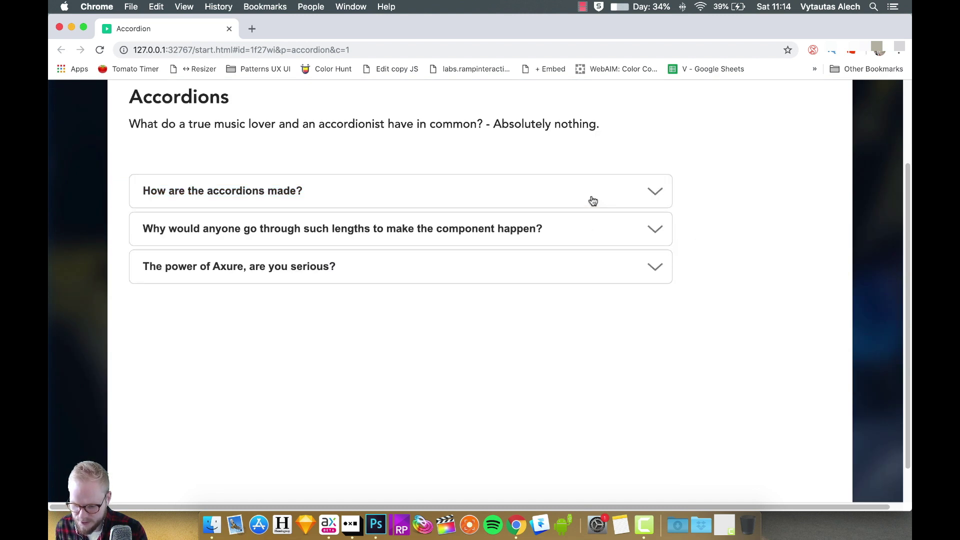
left_click(594, 195)
left_click(594, 194)
double_click(596, 194)
left_click(597, 194)
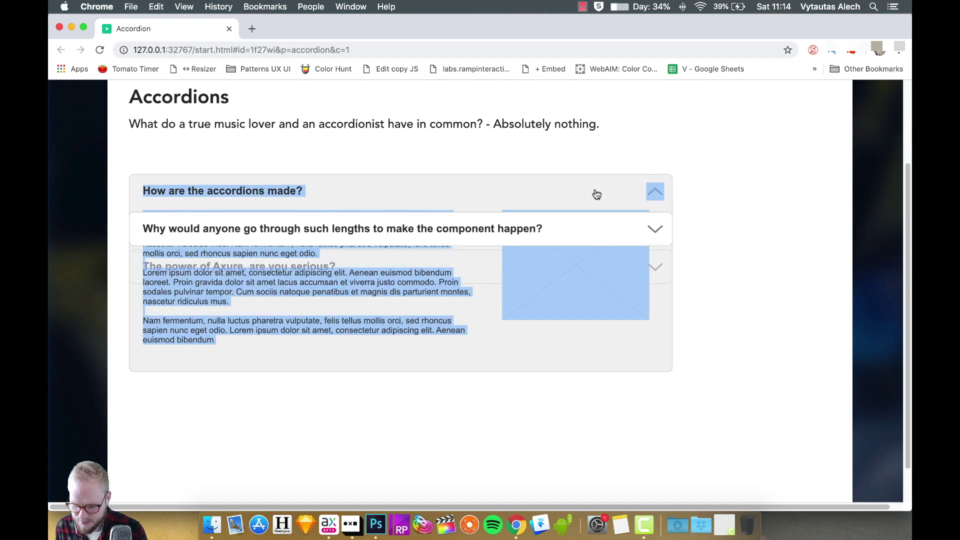
Delete the second and third accordions, leaving only ++acc1.
key("super+Tab")
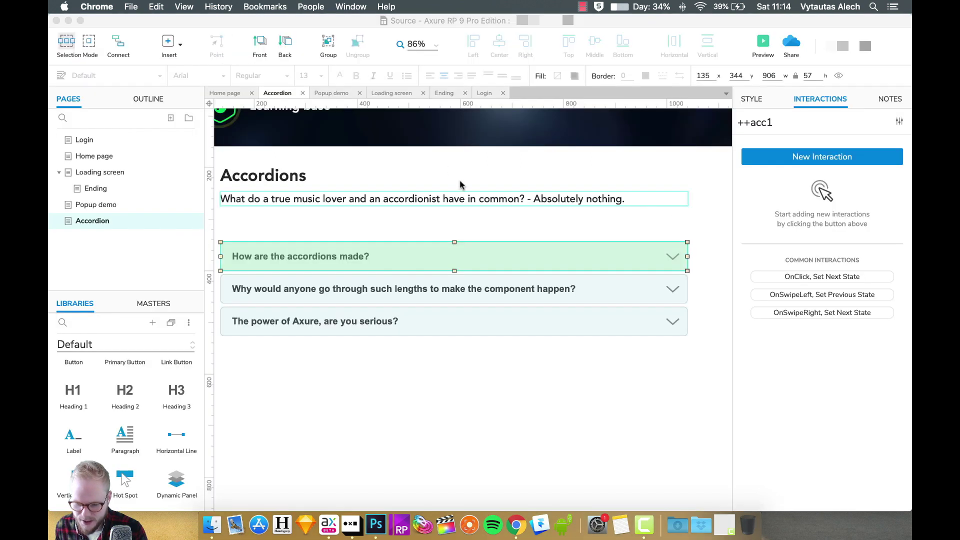
left_click(456, 295)
left_click(448, 317, "shift")
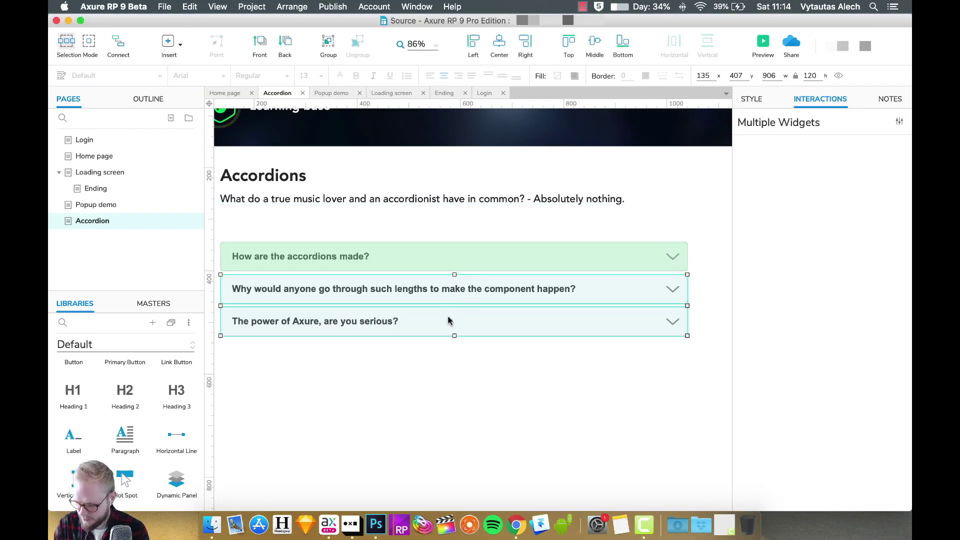
key("Delete")
Duplicate ++acc1 below itself and rename the middle copy ++acc2.
left_click(454, 259)
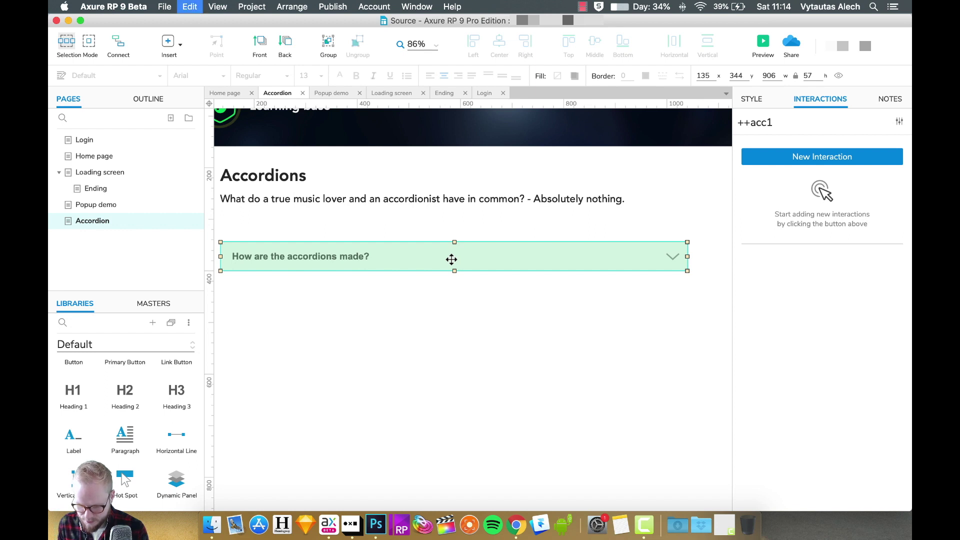
left_click_drag(450, 259, 418, 322)
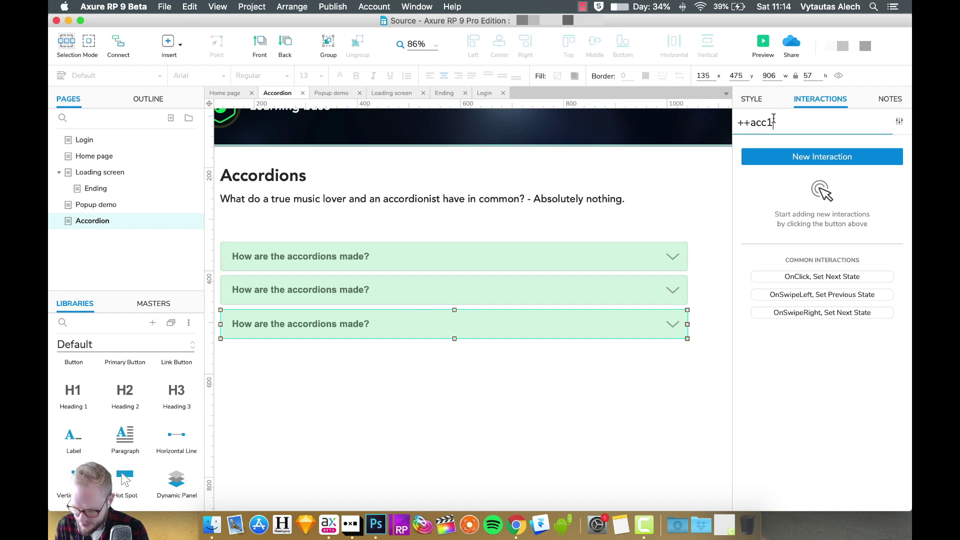
left_click(620, 290)
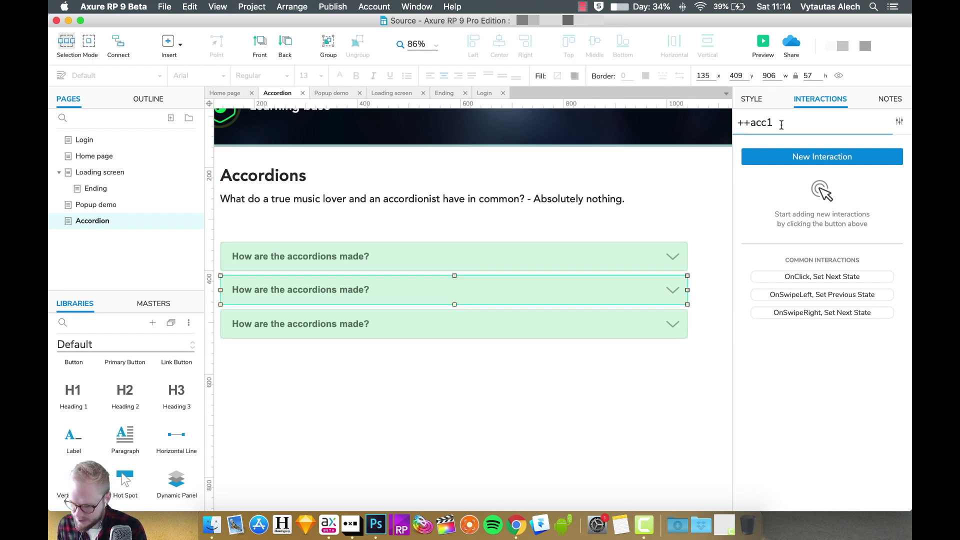
key("BackSpace")
type("2")
left_click(594, 379)
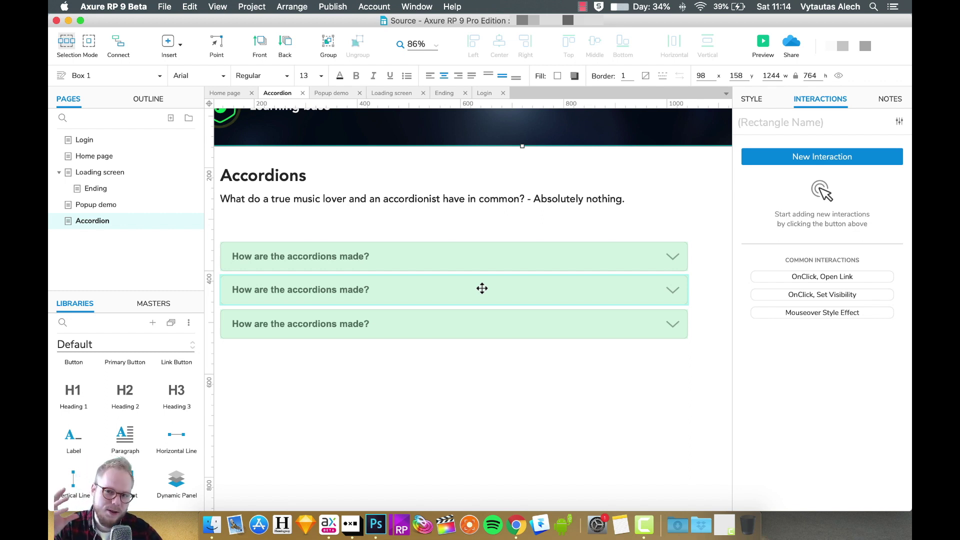
left_click(545, 278)
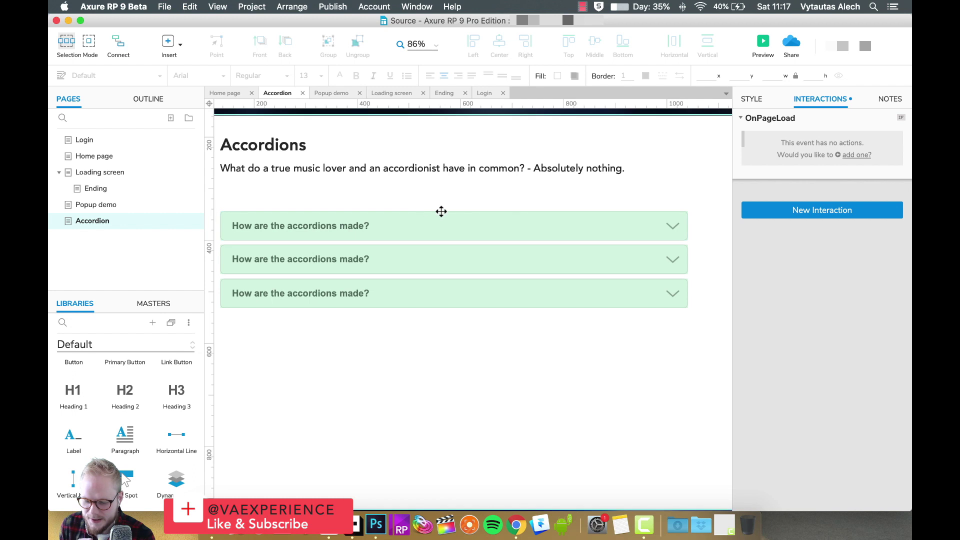
double_click(608, 227)
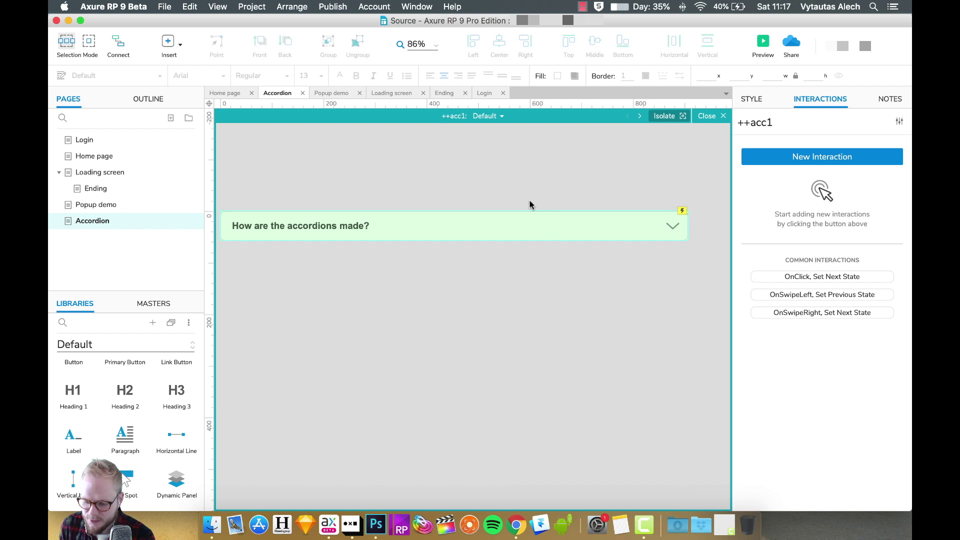
Select the ++acc1 header hot spot, edit its Set Panel State action and expand More Options.
left_click(513, 227)
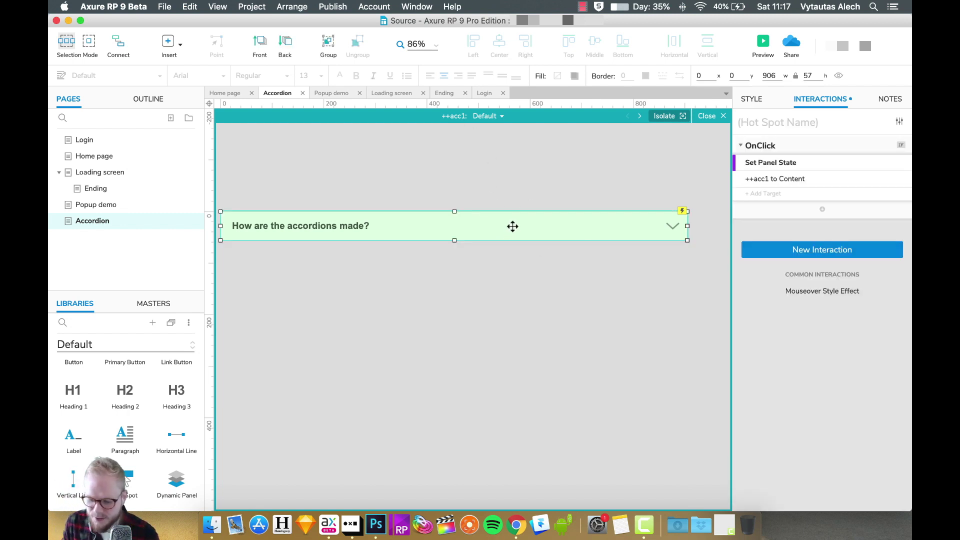
left_click(787, 180)
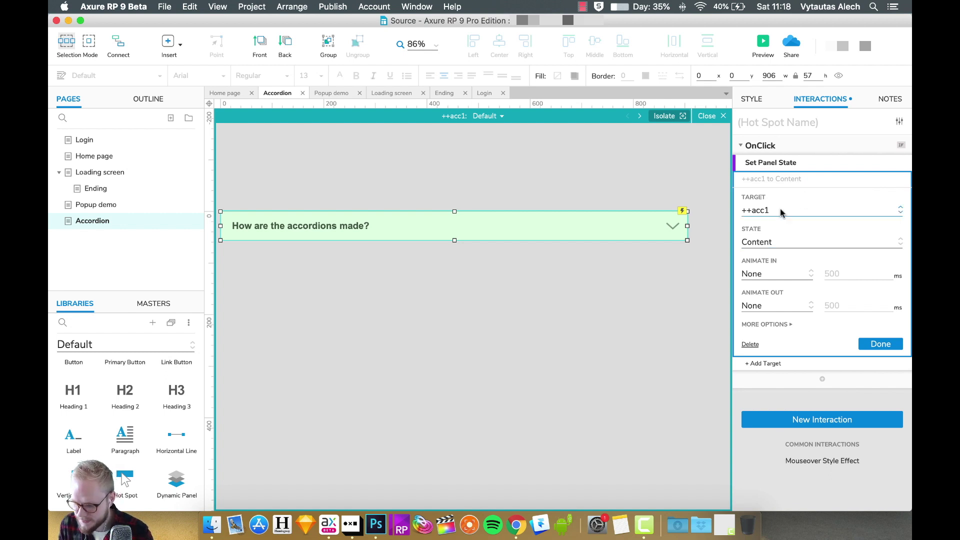
left_click(779, 324)
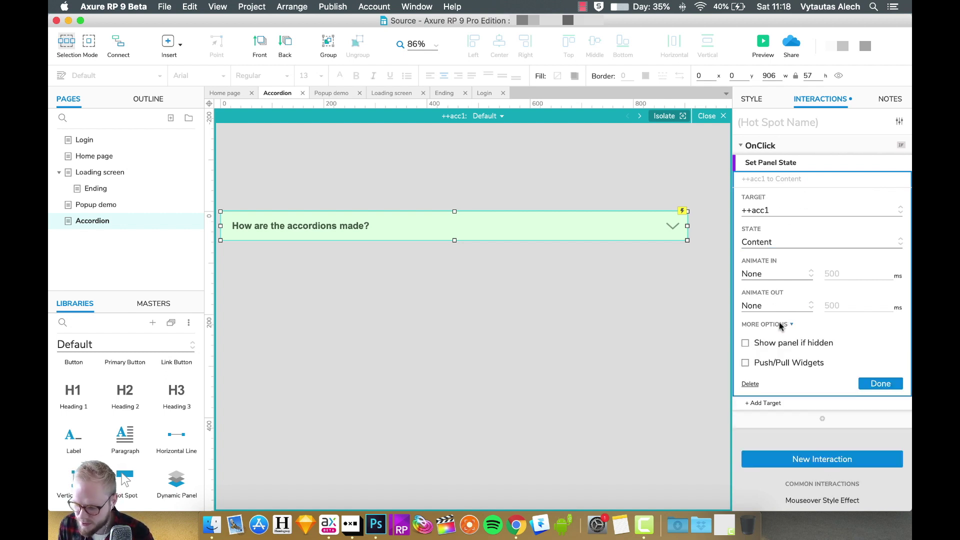
Enable Push/Pull Widgets and set Animate In to Slide Down at 400 ms.
left_click(746, 364)
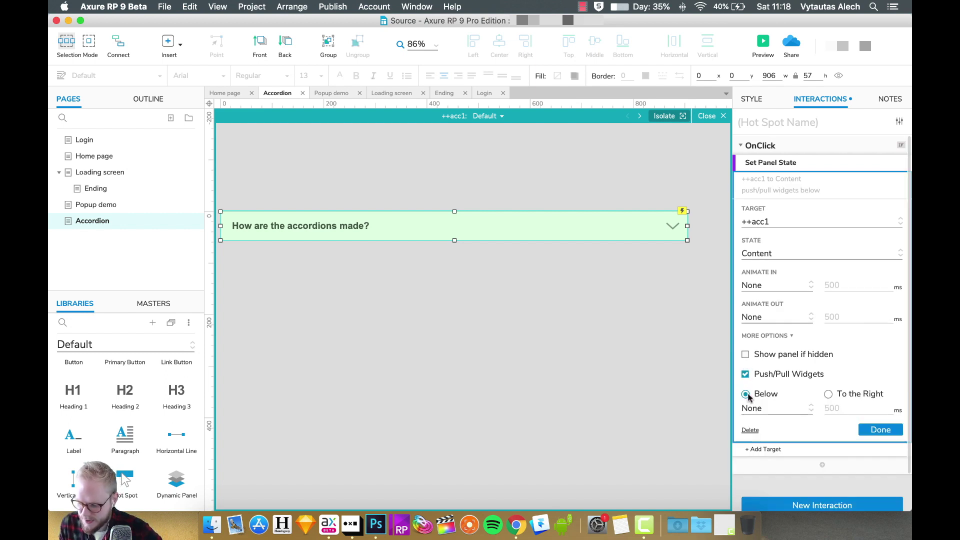
left_click(773, 409)
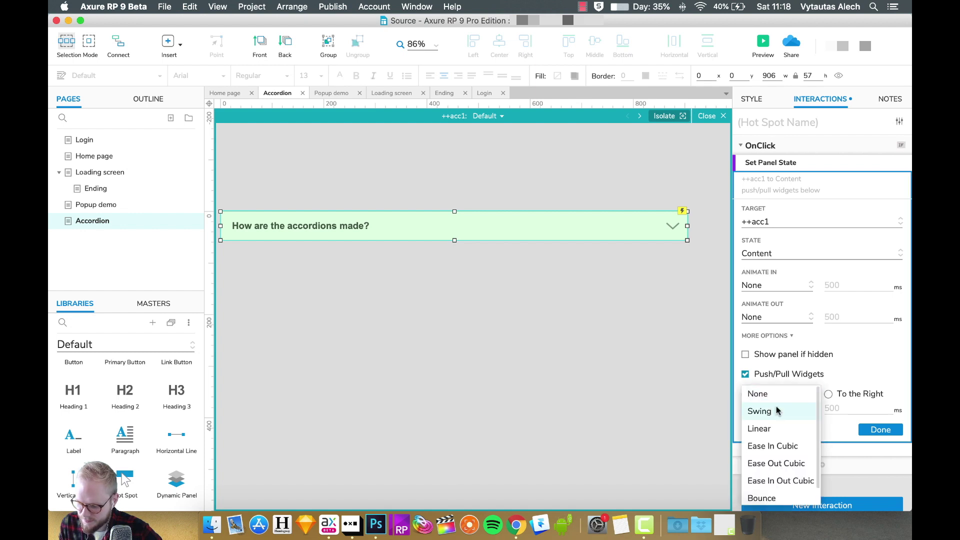
left_click(853, 370)
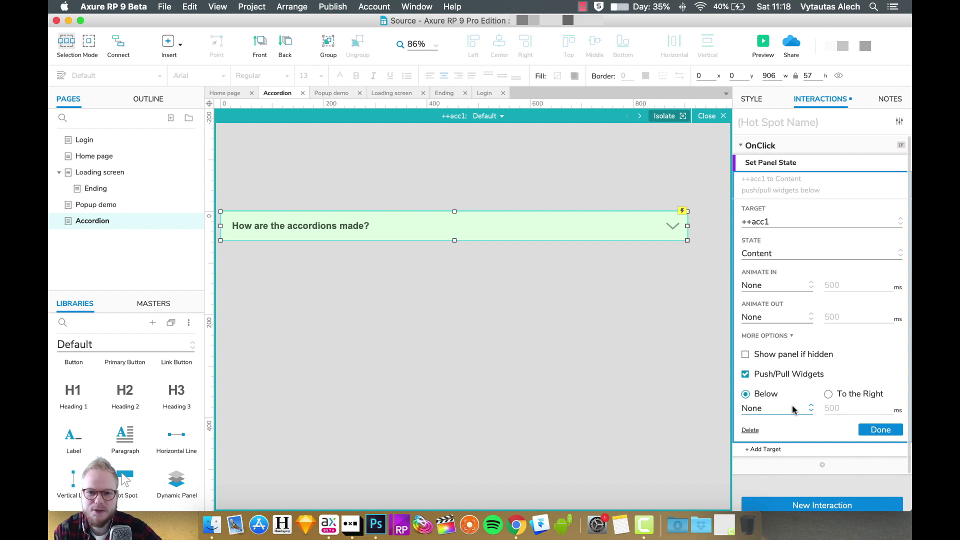
left_click(790, 285)
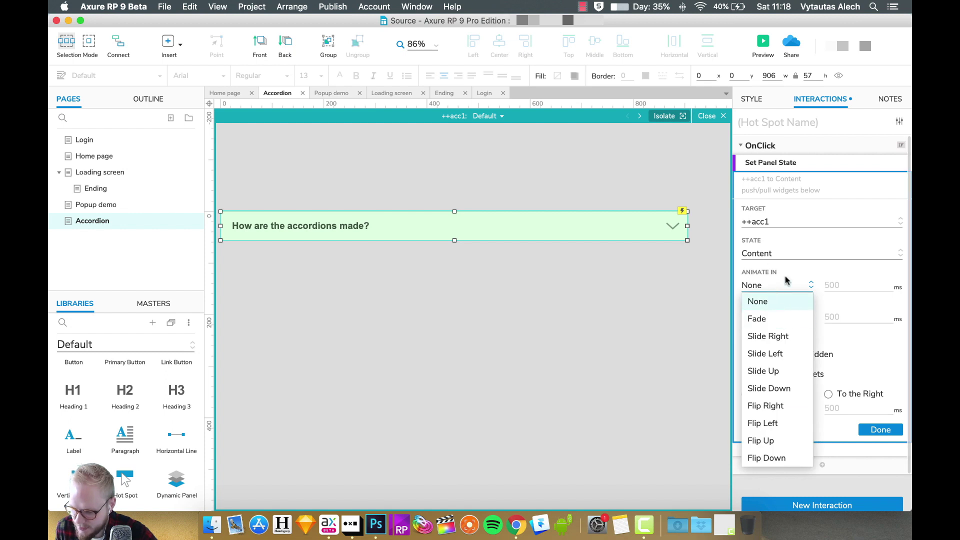
left_click(770, 389)
left_click_drag(850, 285, 820, 285)
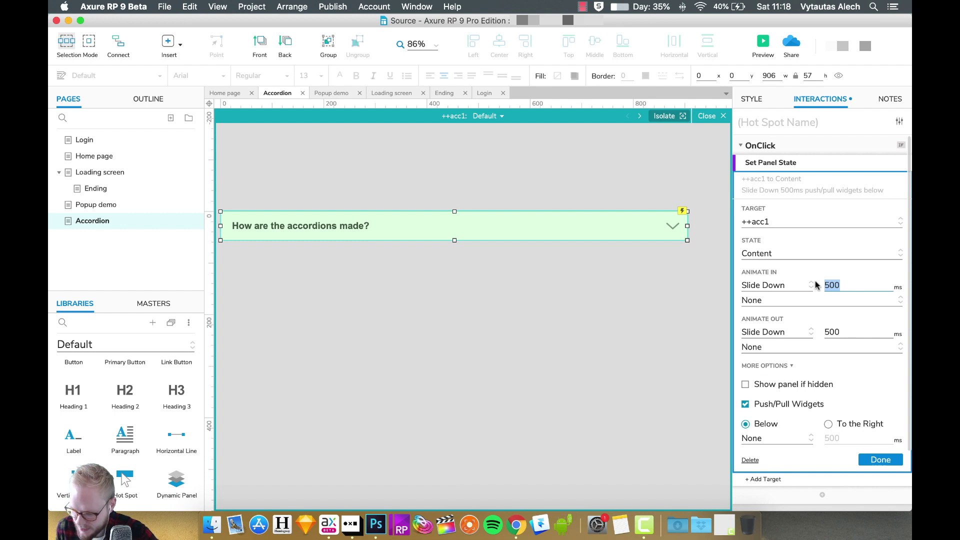
type("200")
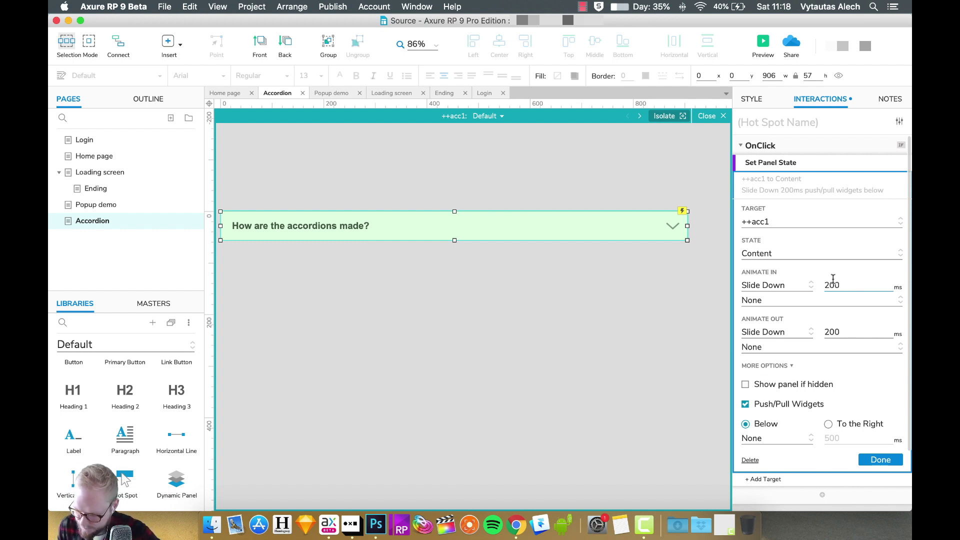
left_click_drag(843, 285, 799, 281)
type("400")
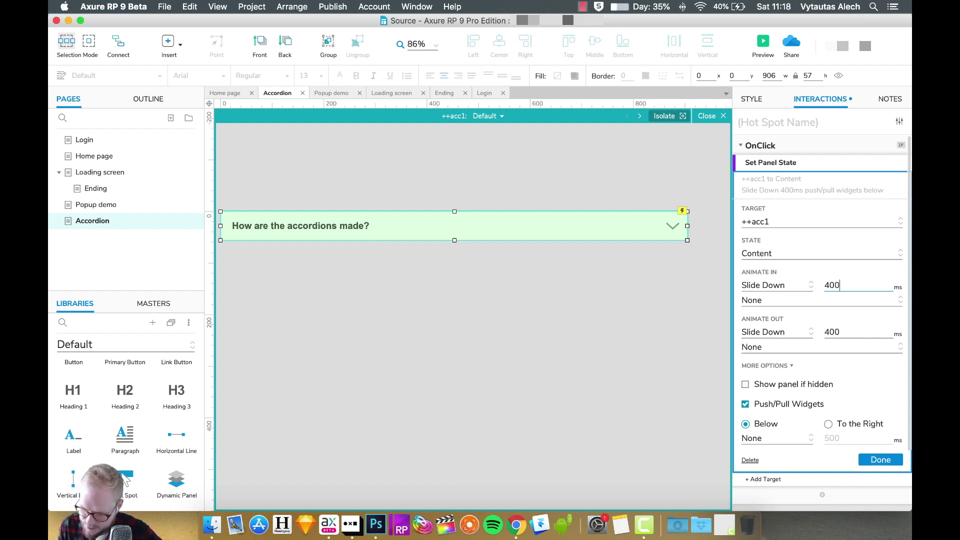
Set Animate Out to None and the push/pull easing to Linear at 400 ms.
left_click(768, 332)
left_click(777, 344)
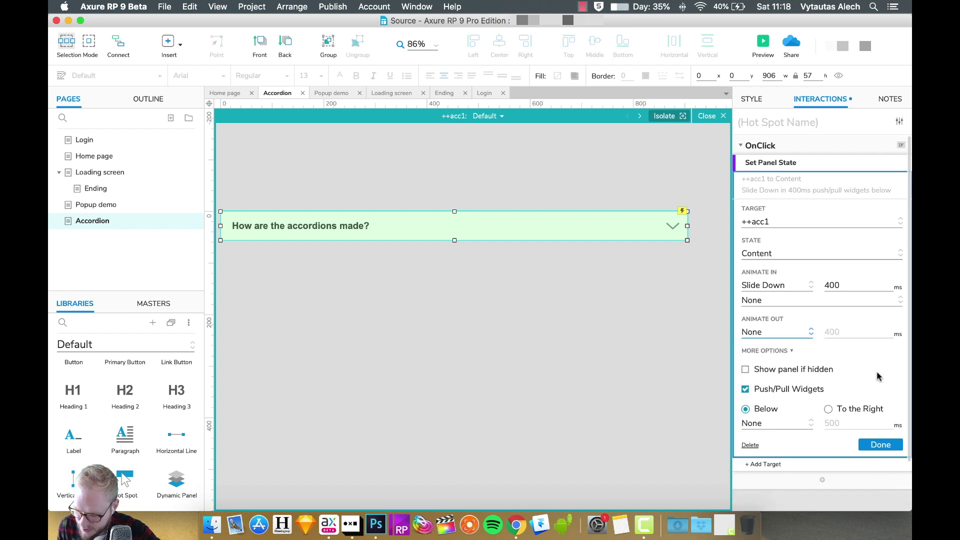
left_click(795, 424)
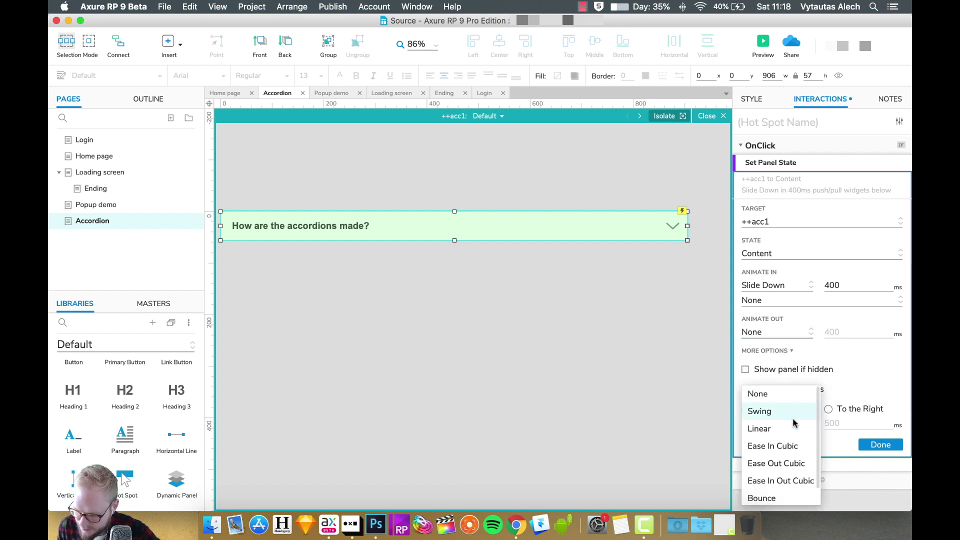
scroll(788, 445, "down", 2)
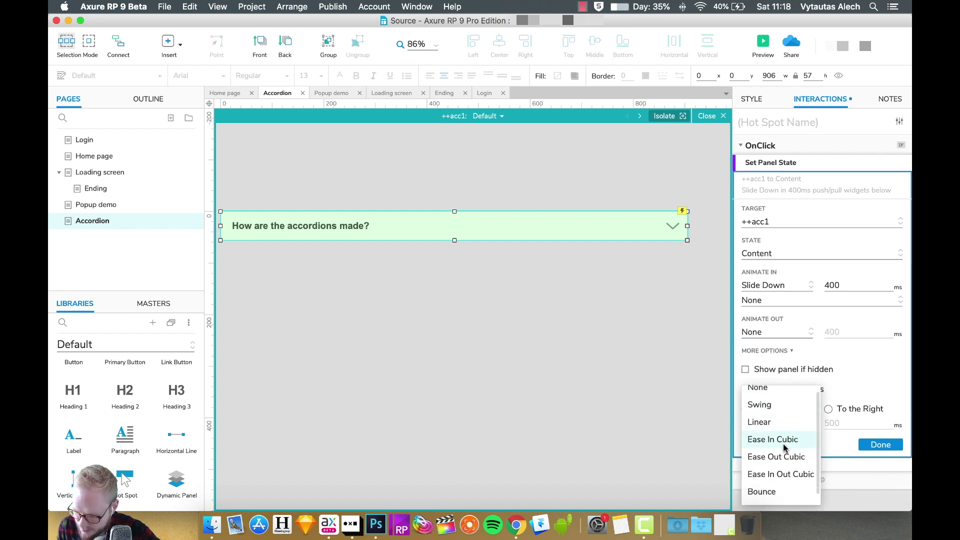
scroll(778, 430, "up", 2)
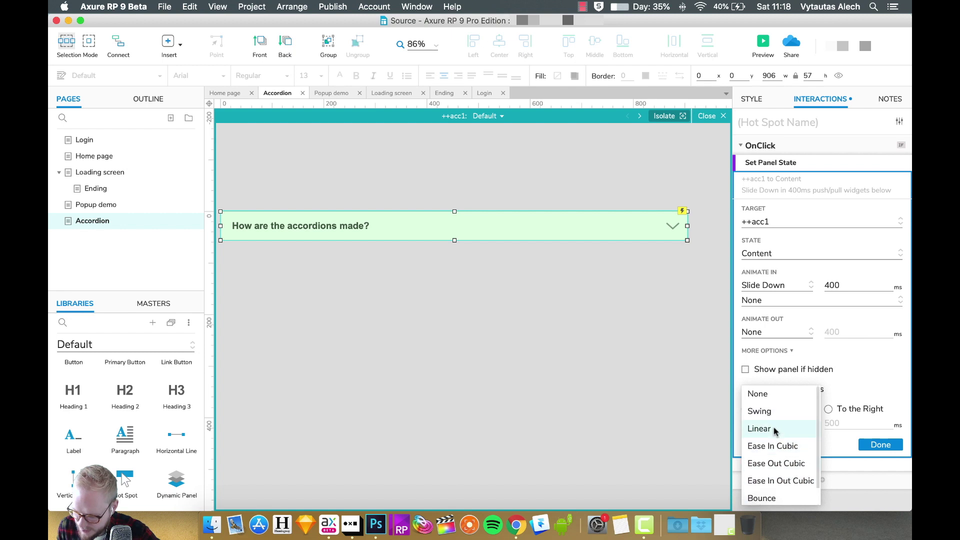
left_click(774, 427)
double_click(846, 424)
type("5")
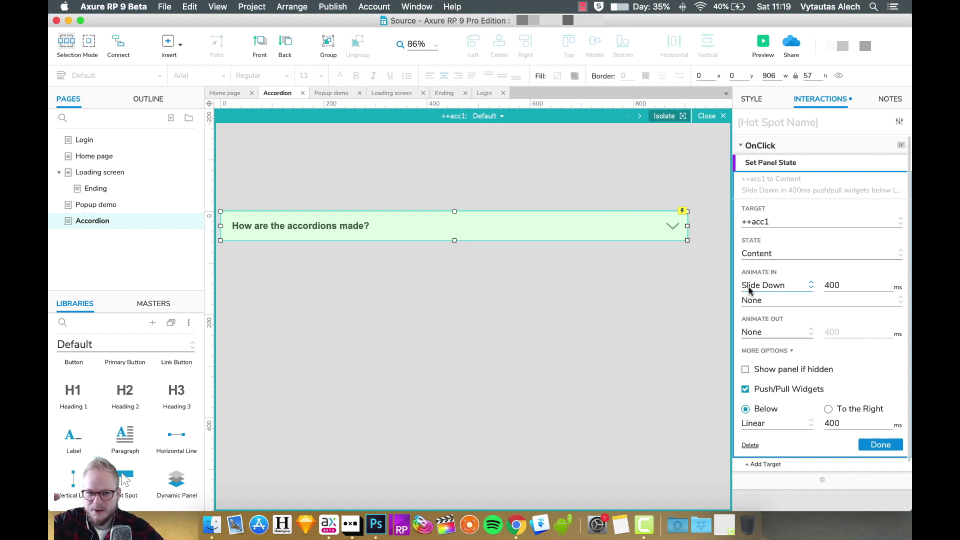
left_click(762, 42)
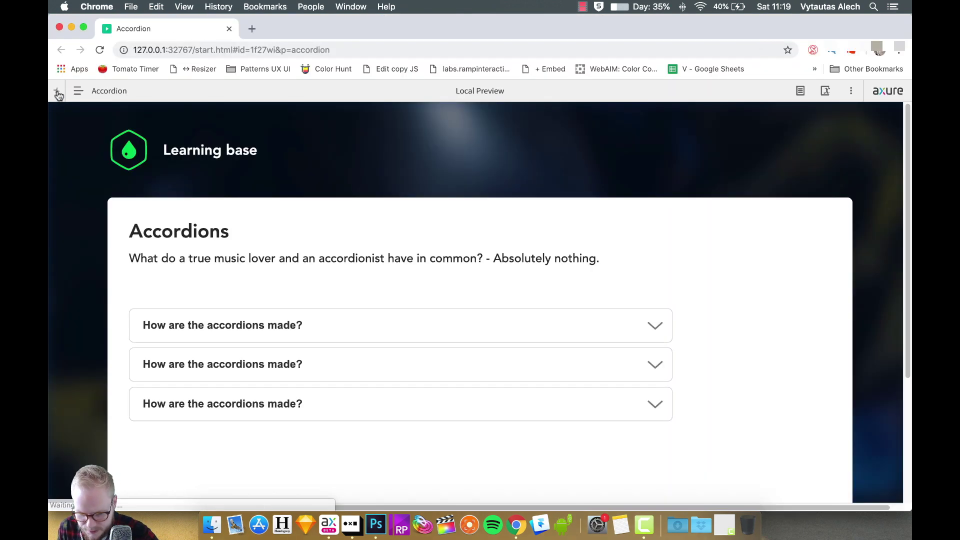
In the Chrome preview, expand and collapse the first accordion, then expand the second.
left_click(55, 90)
left_click(656, 313)
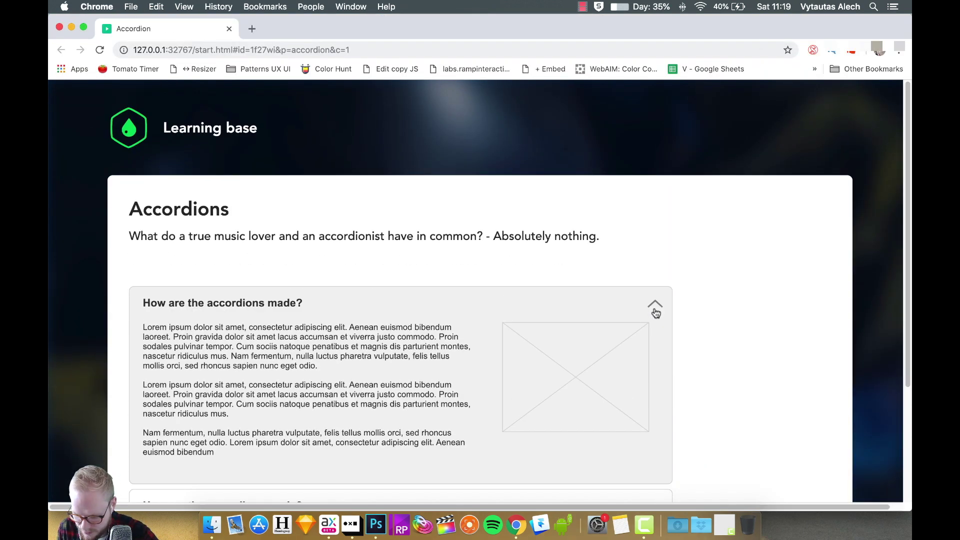
scroll(589, 286, "down", 2)
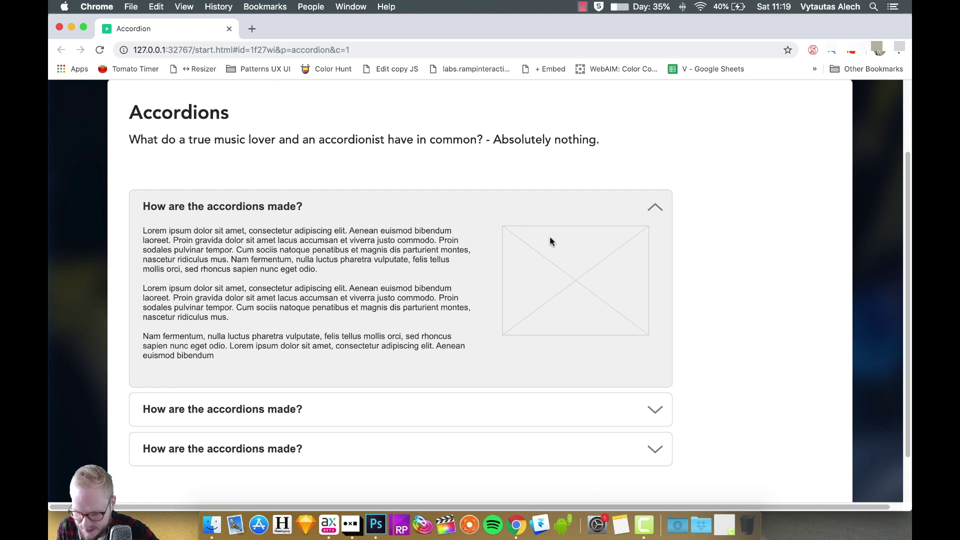
left_click(607, 209)
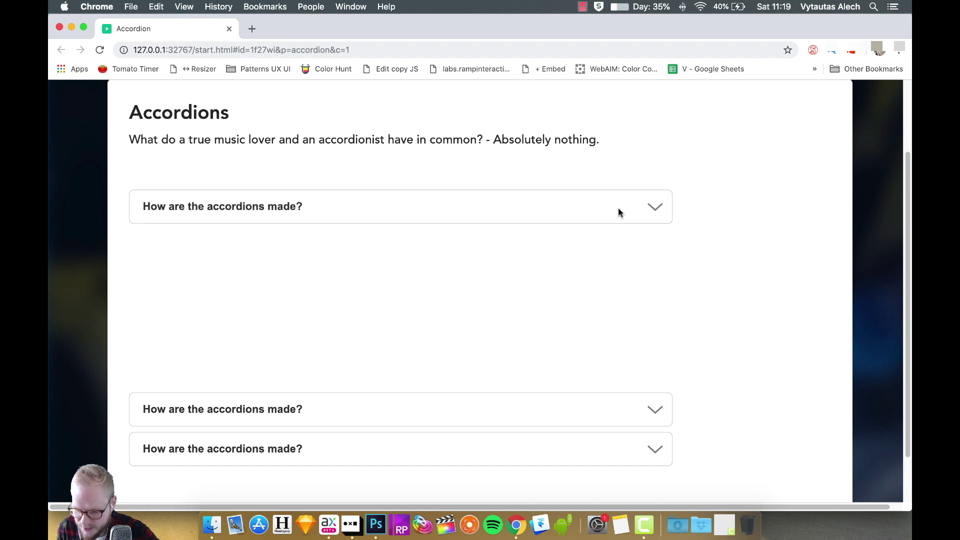
left_click(603, 409)
key("super+Tab")
Open ++acc1's Content state and select its header hot spot.
left_click(691, 152)
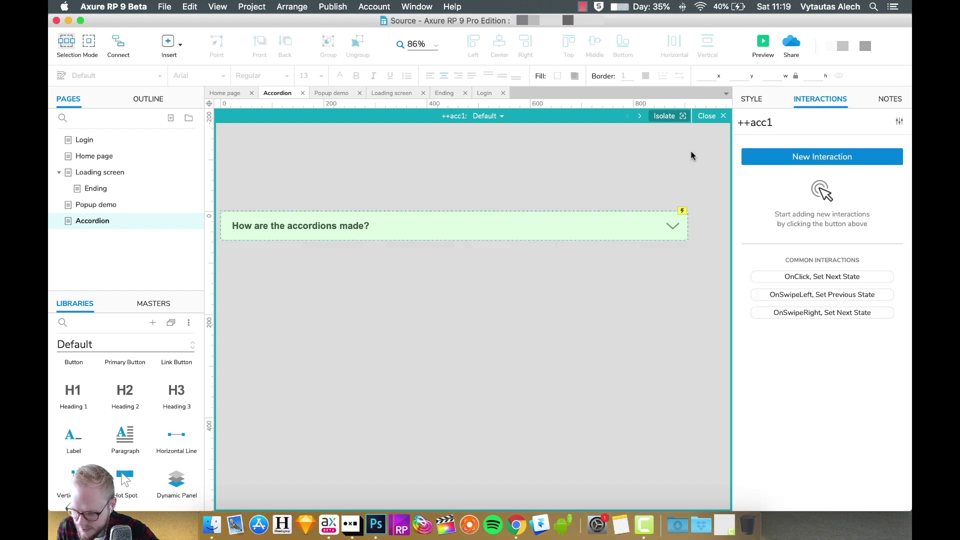
left_click(607, 223)
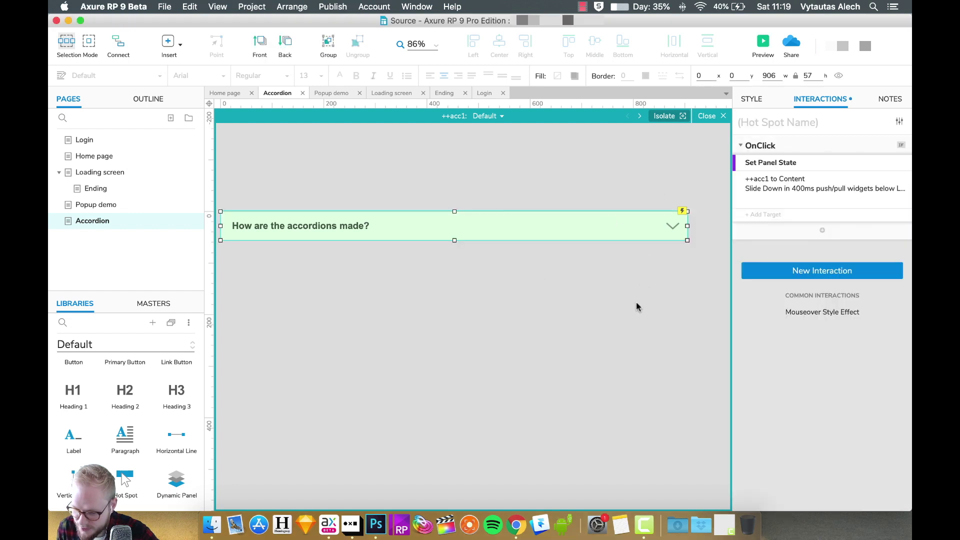
left_click(708, 115)
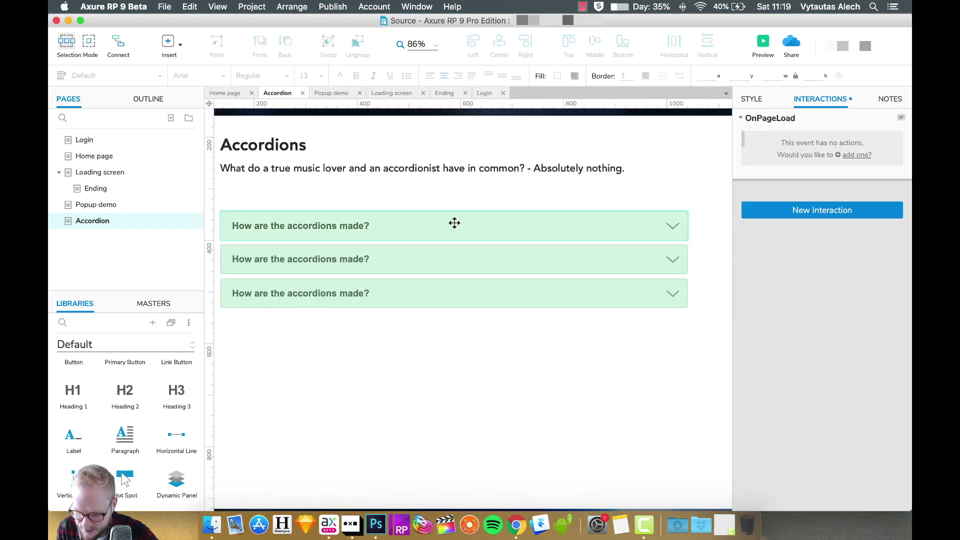
left_click(454, 223)
double_click(606, 224)
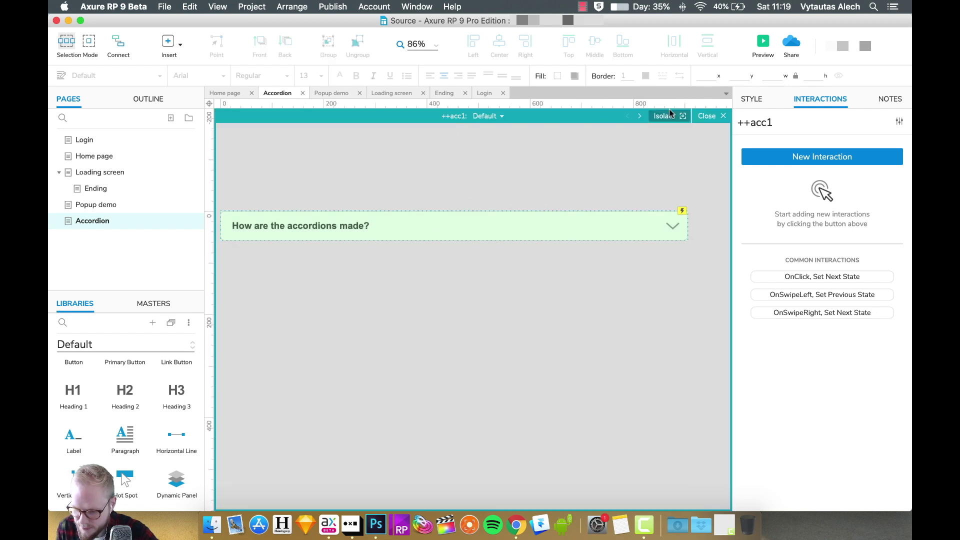
left_click(485, 116)
left_click(500, 146)
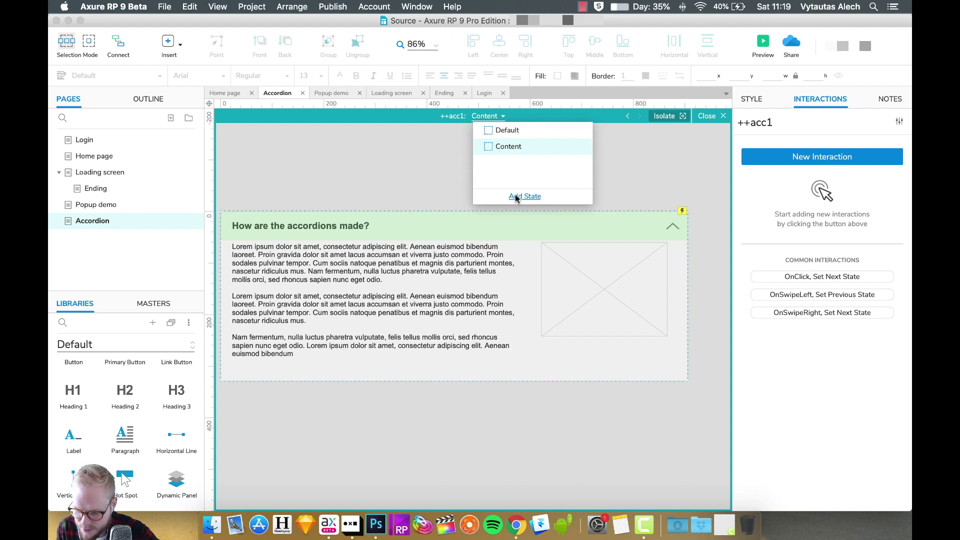
left_click(394, 187)
left_click(531, 226)
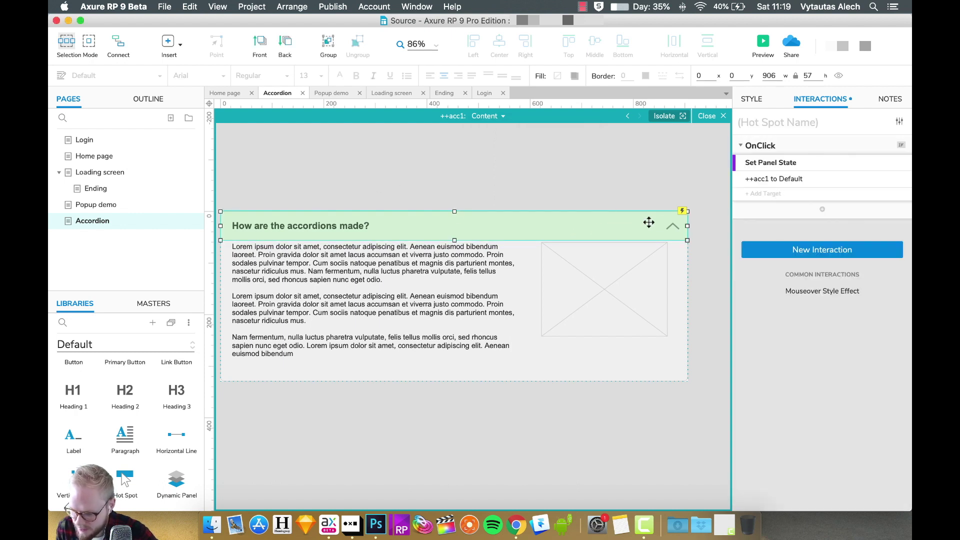
Set the ++acc1 to Default action's Animate Out to Slide Up at 400 ms.
left_click(793, 183)
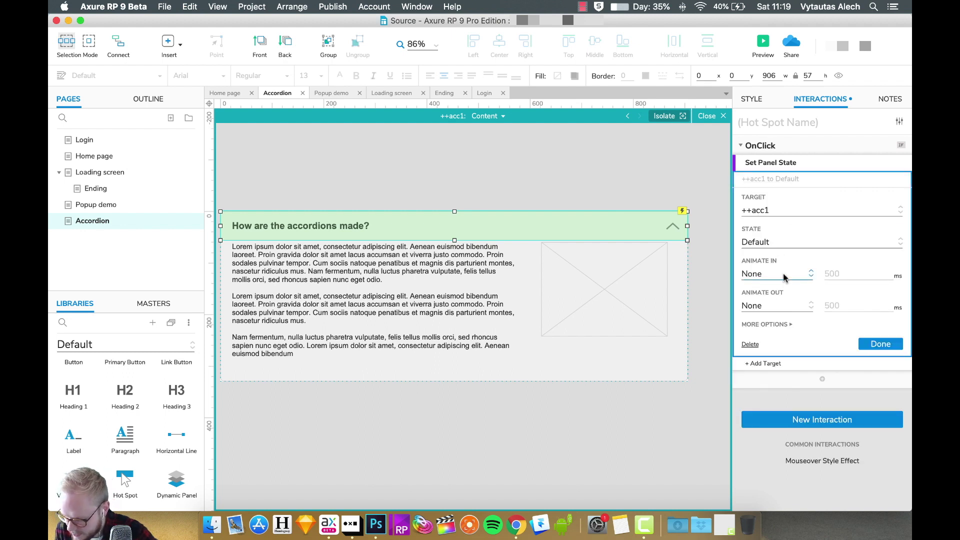
left_click(789, 307)
left_click(792, 390)
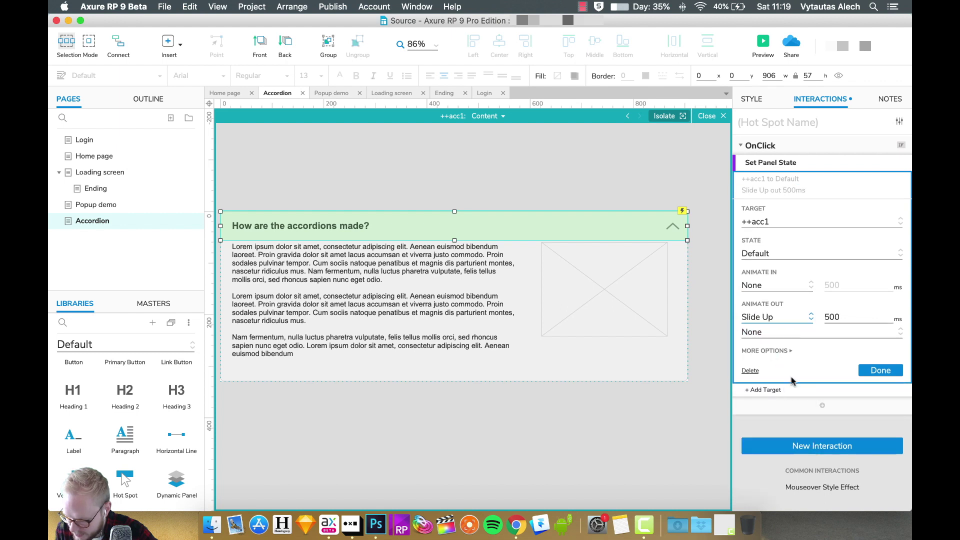
left_click_drag(847, 317, 821, 319)
type("400")
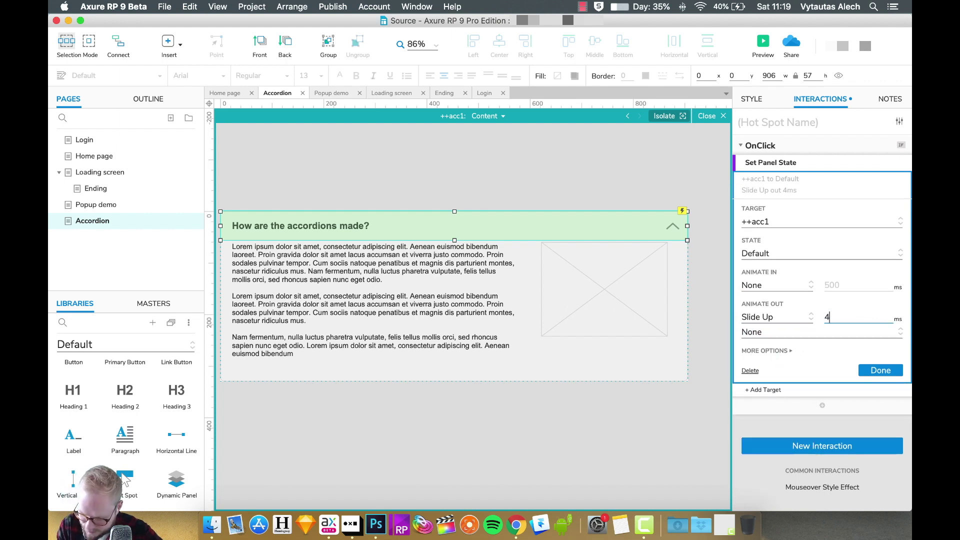
Enable Push/Pull Widgets Below with Linear easing at 400 ms and confirm the action.
left_click(787, 351)
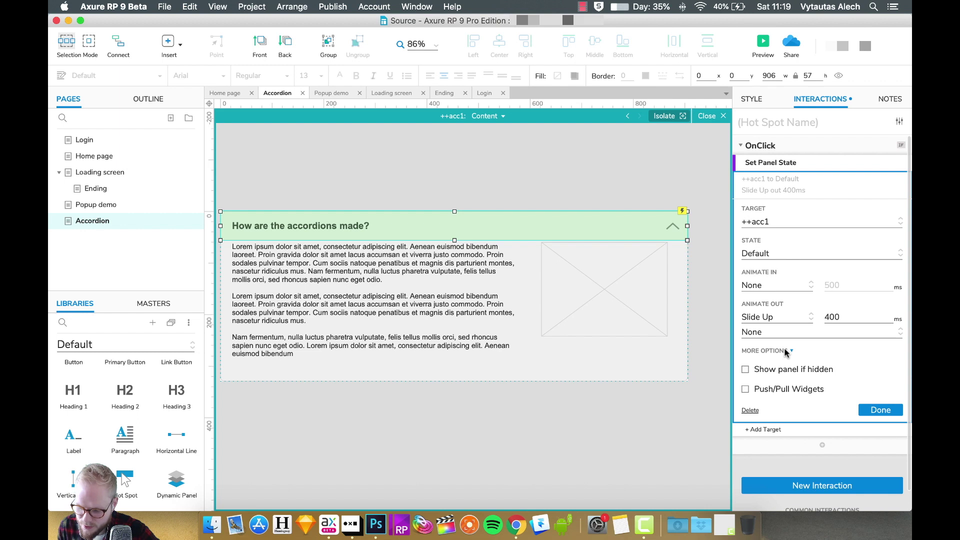
left_click(746, 390)
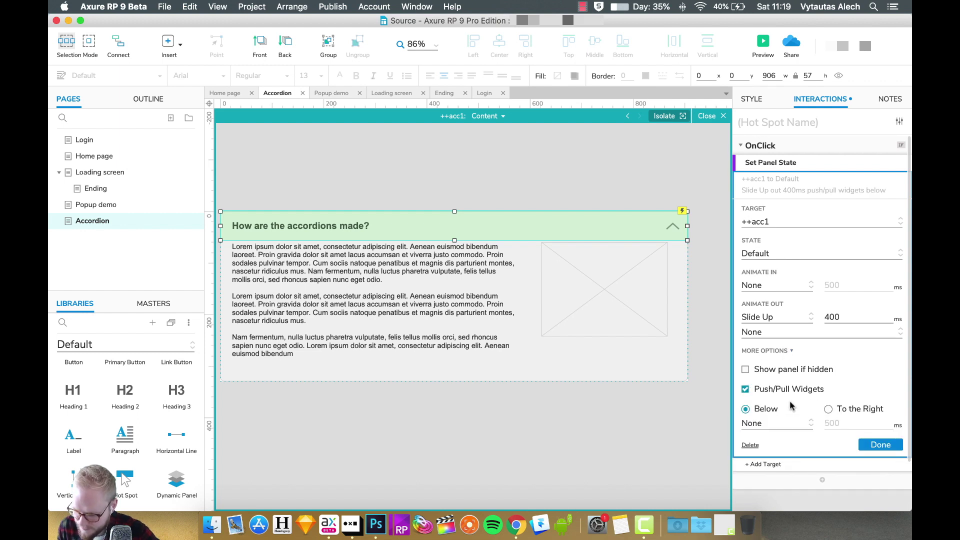
scroll(778, 420, "down", 1)
left_click(779, 419)
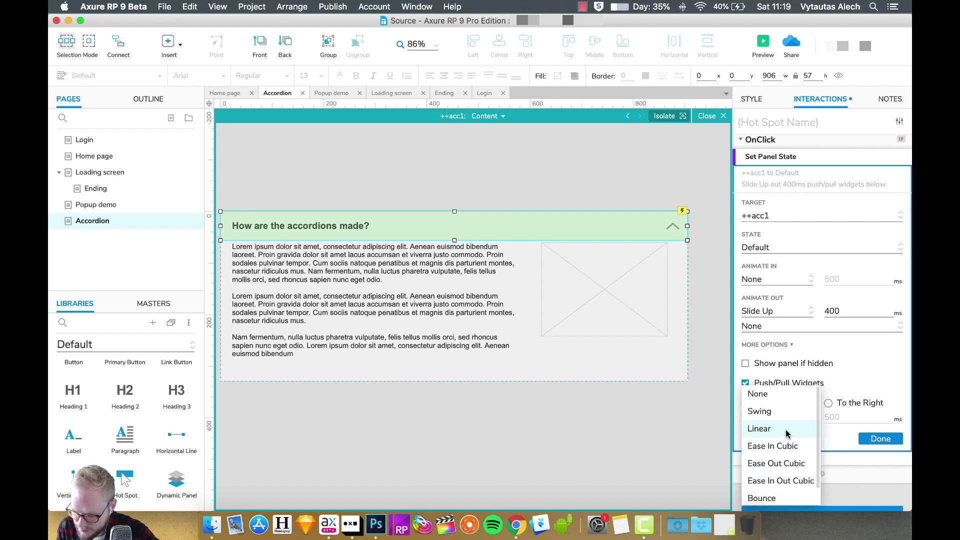
left_click(759, 429)
double_click(844, 416)
type("400")
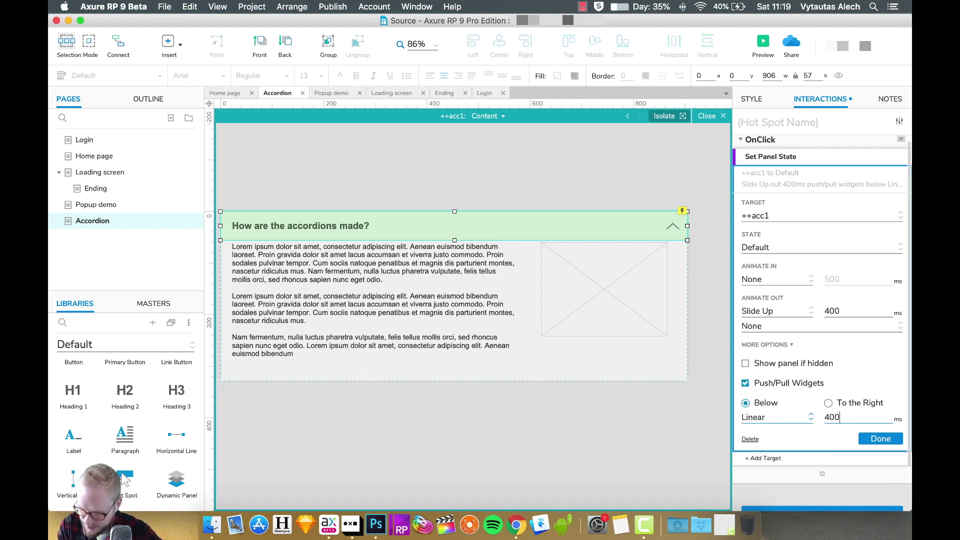
left_click(881, 438)
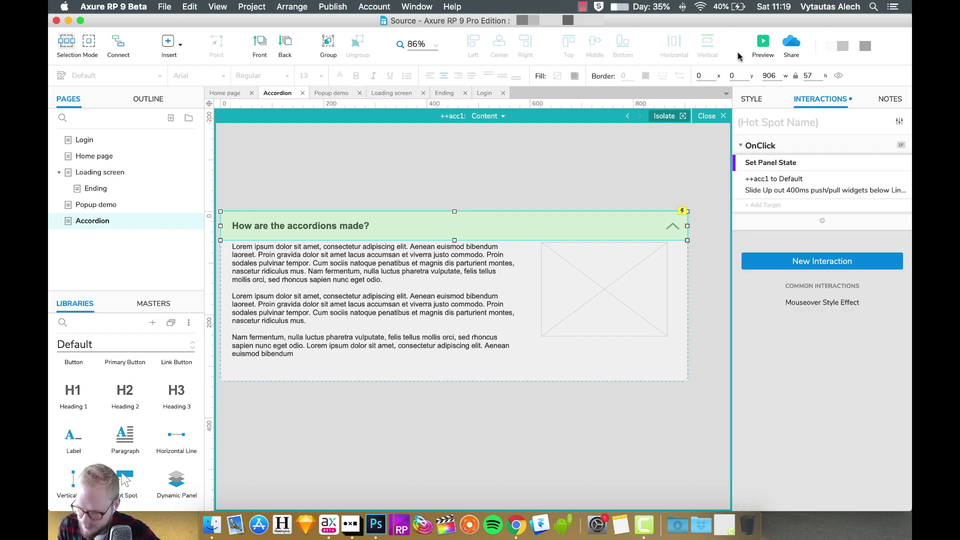
left_click(762, 42)
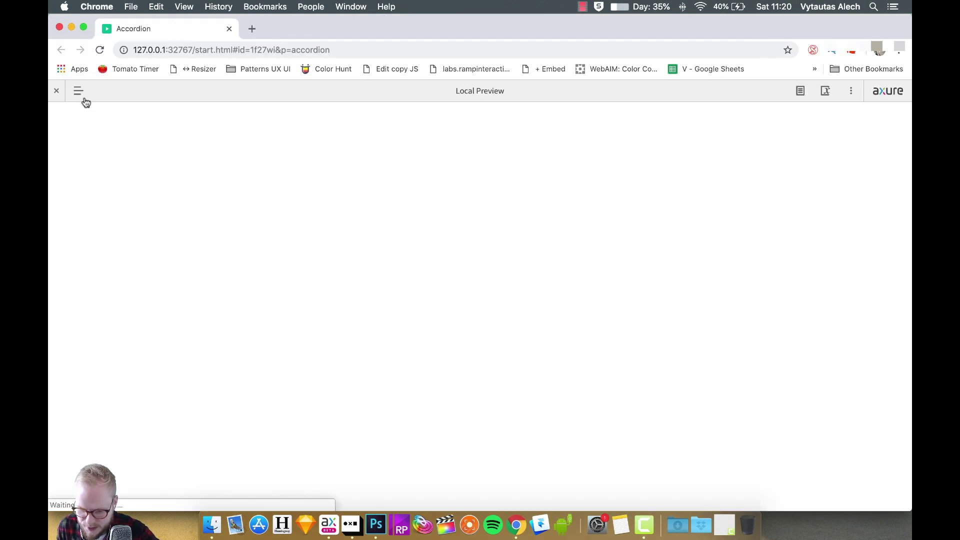
left_click(80, 91)
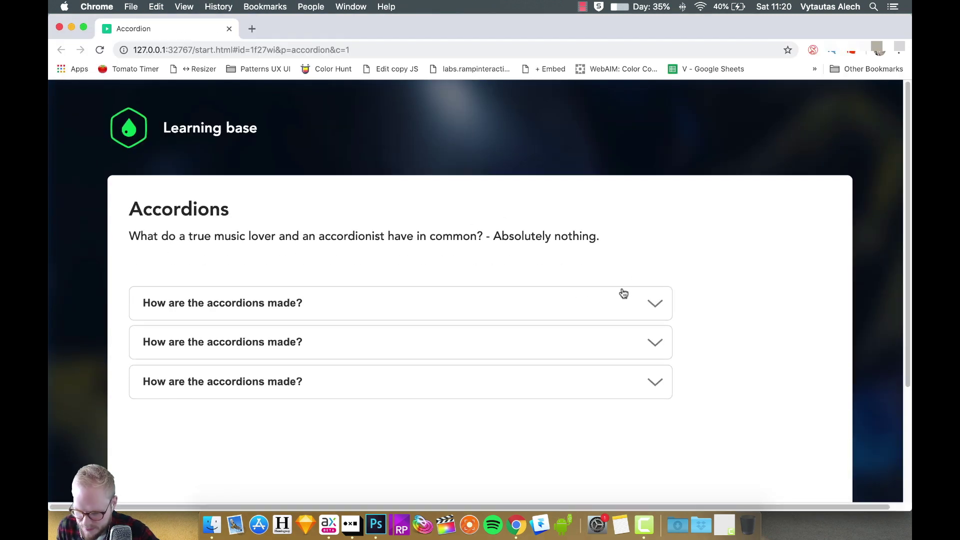
left_click(656, 306)
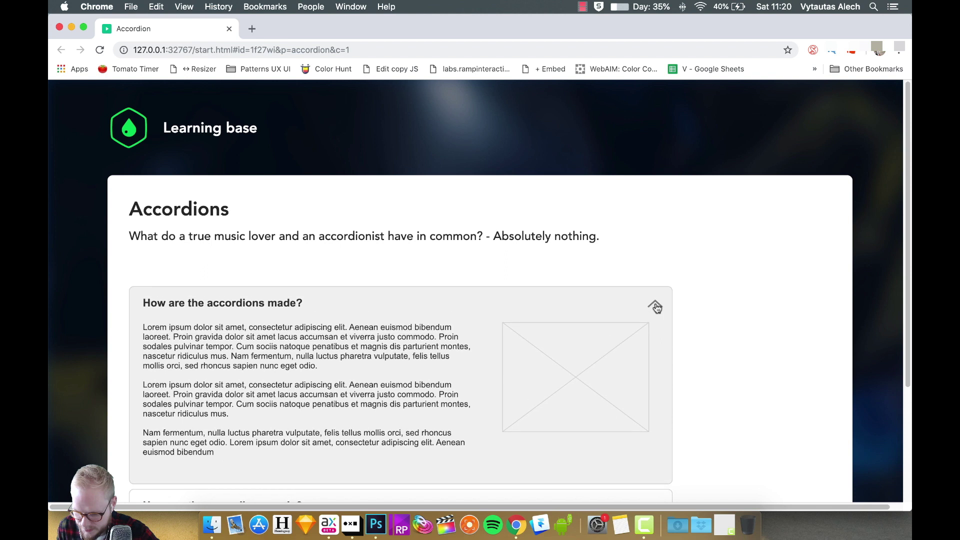
scroll(660, 290, "down", 3)
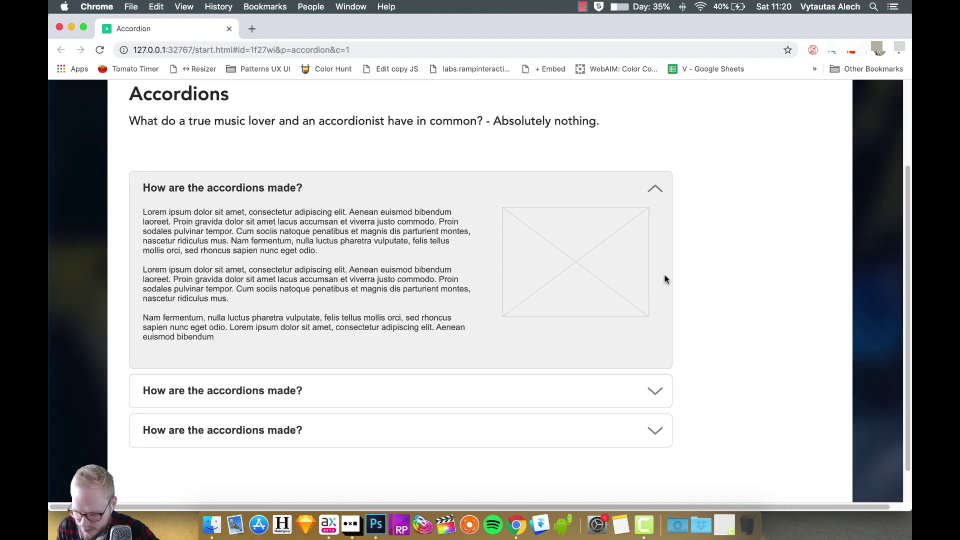
left_click(654, 194)
left_click(653, 193)
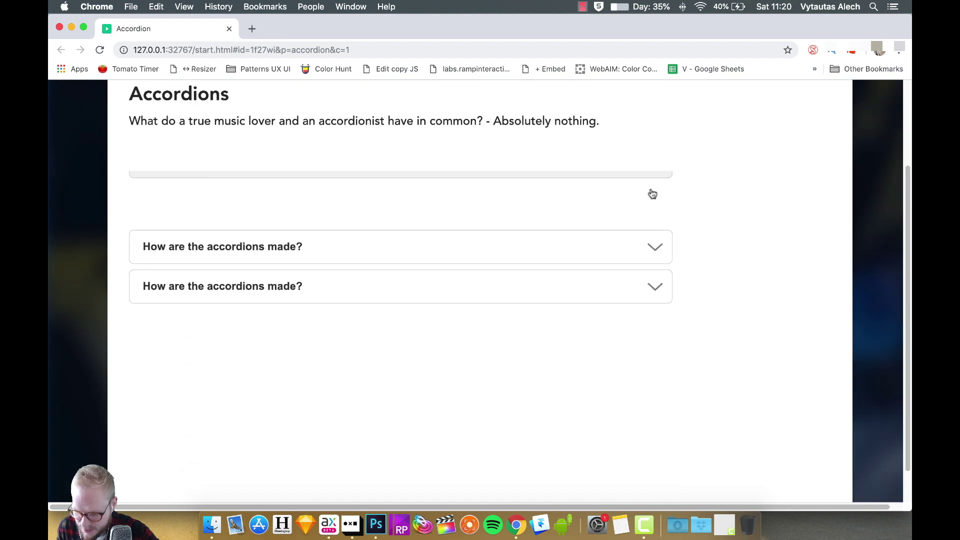
left_click(626, 194)
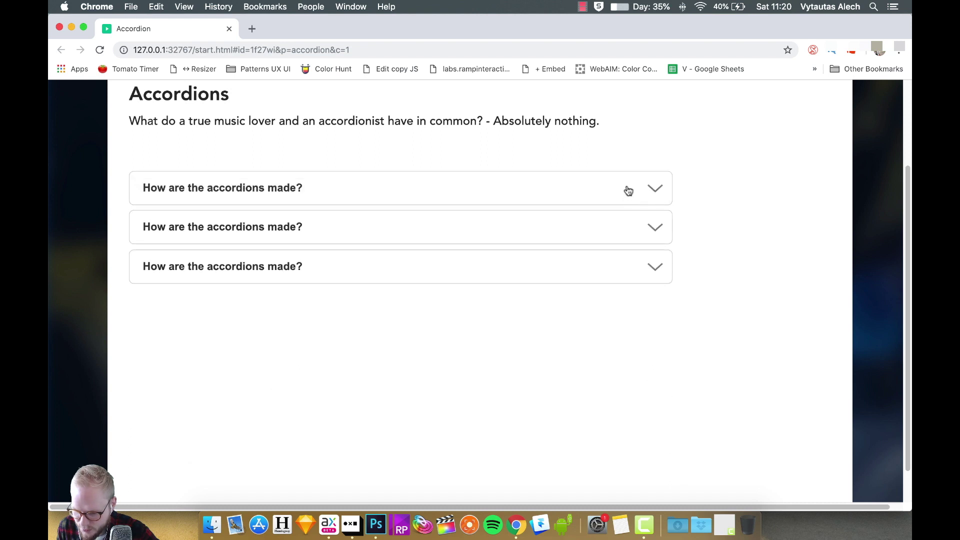
left_click(627, 195)
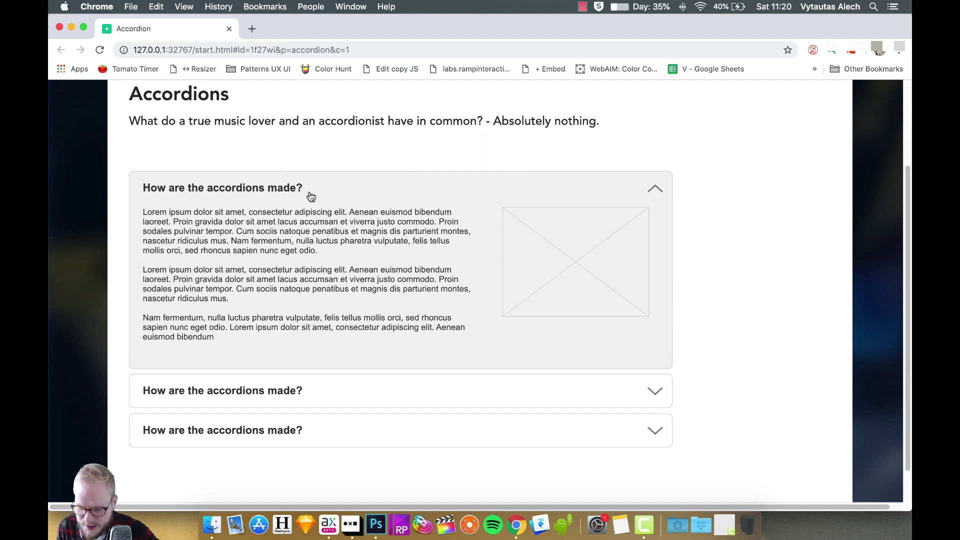
left_click(598, 190)
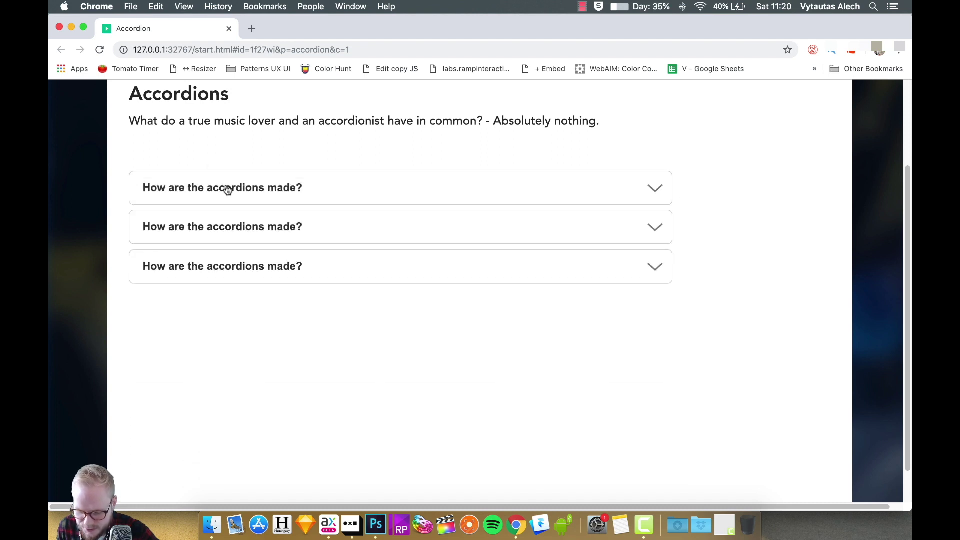
scroll(500, 205, "up", 1)
left_click(622, 214)
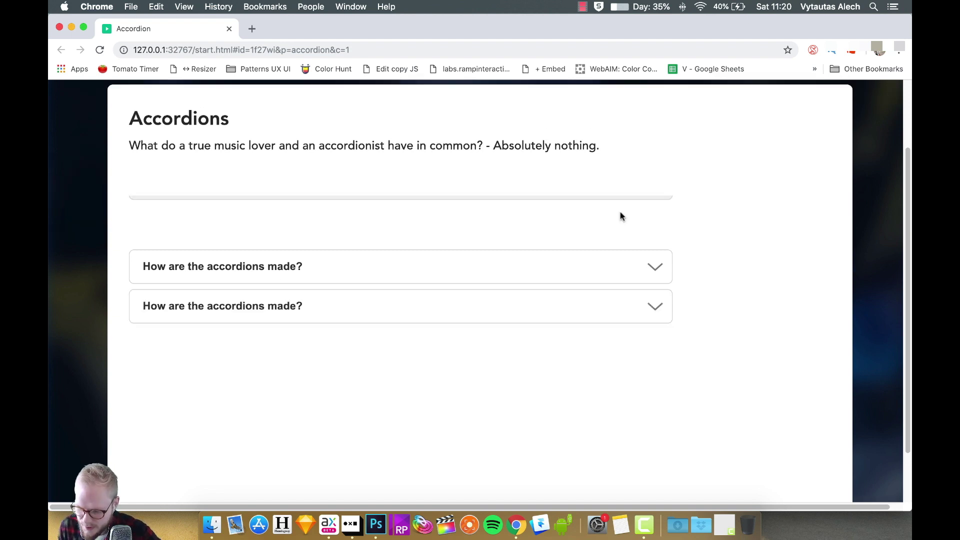
left_click(658, 222)
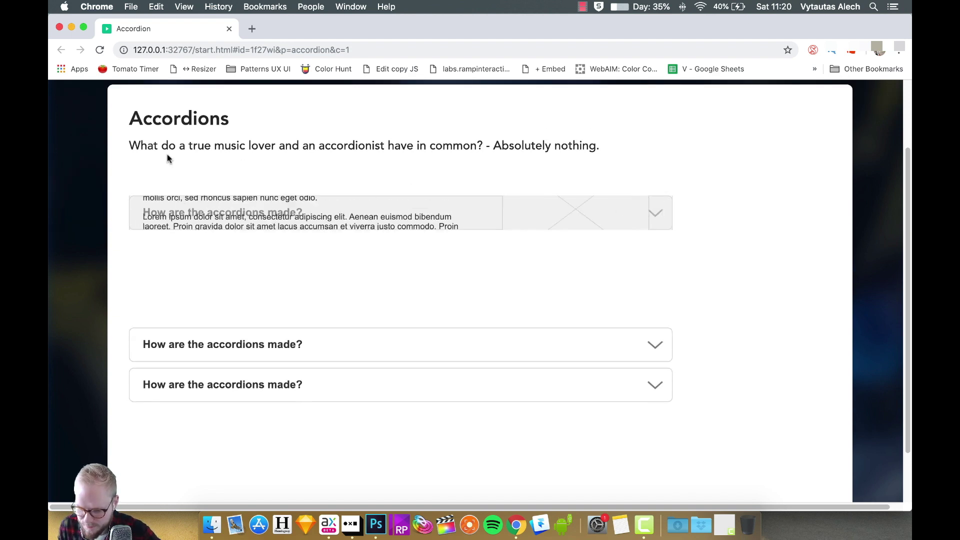
left_click(230, 28)
Delete the second and third accordions, keeping only the finished ++acc1.
left_click(723, 116)
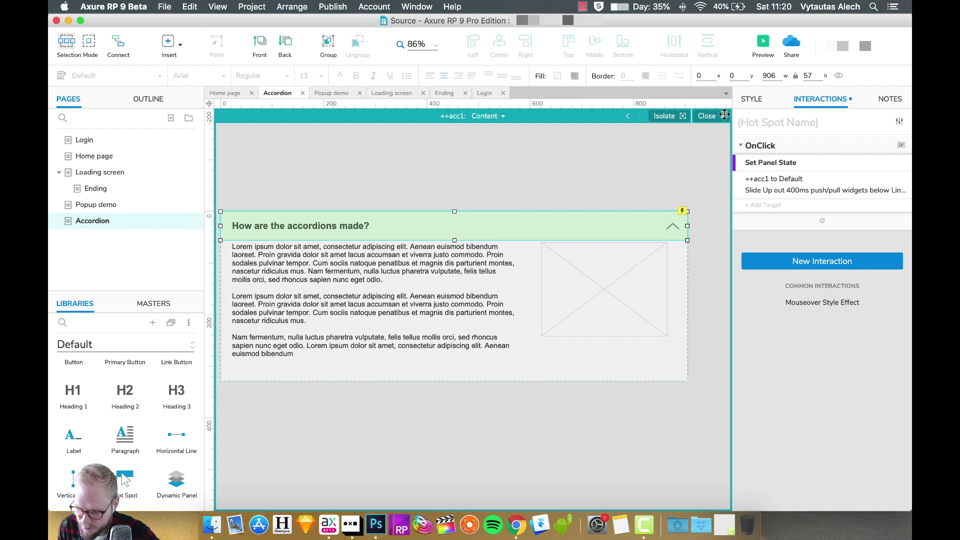
left_click(400, 270)
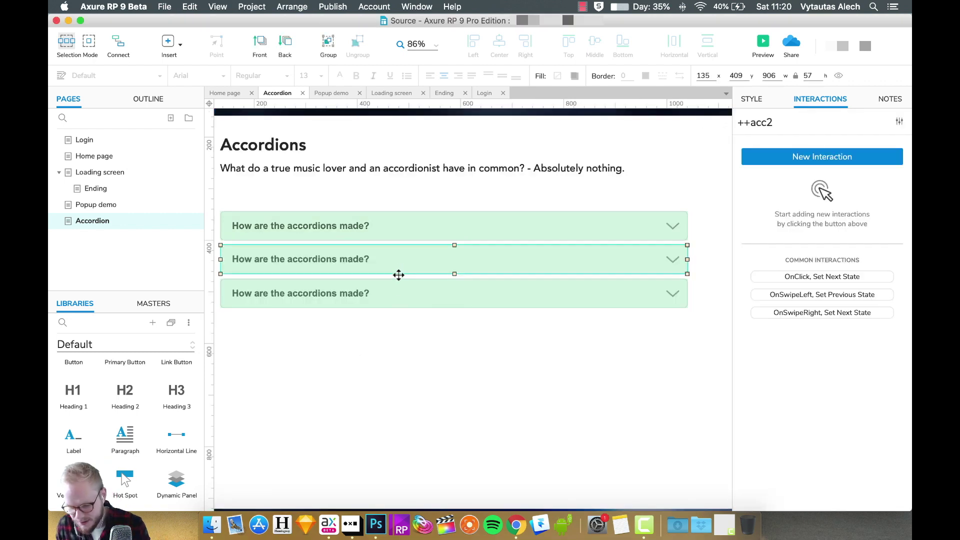
left_click(394, 283, "shift")
key("Delete")
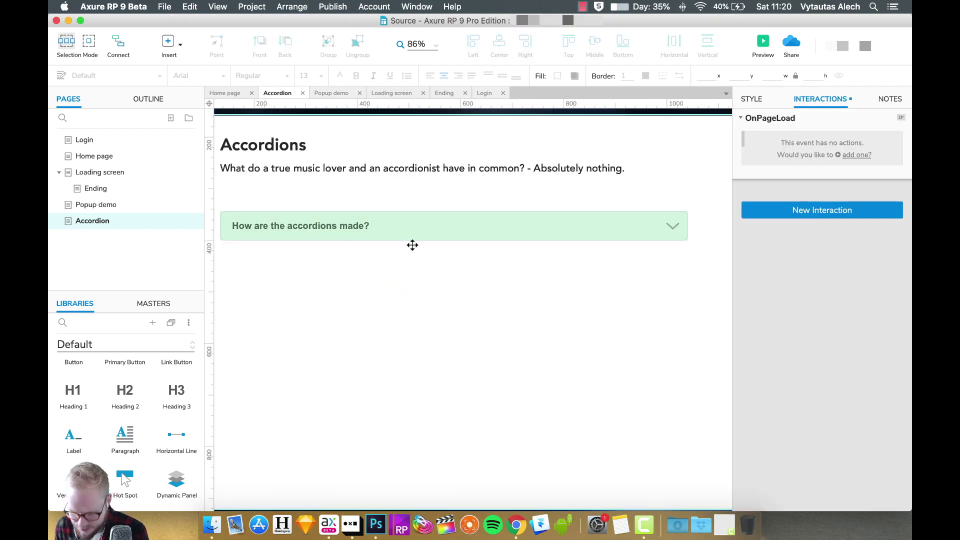
Duplicate ++acc1 into copies stacked just below it.
left_click(416, 237)
left_click_drag(416, 236, 431, 298)
left_click(454, 379)
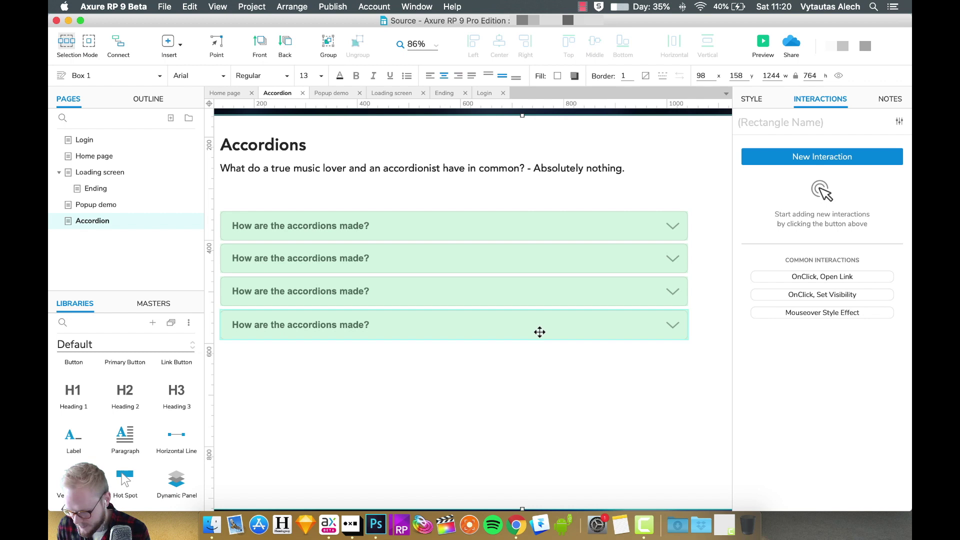
Duplicate the three accordion copies below the others to make seven accordions.
left_click(539, 325)
left_click(510, 292, "shift")
left_click(502, 266, "shift")
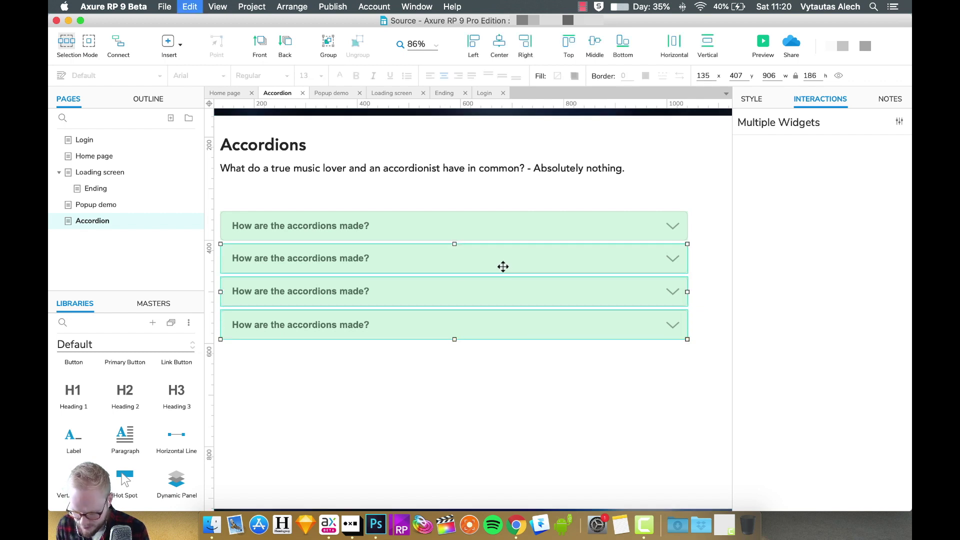
left_click_drag(502, 265, 488, 362)
left_click(497, 195)
left_click(764, 42)
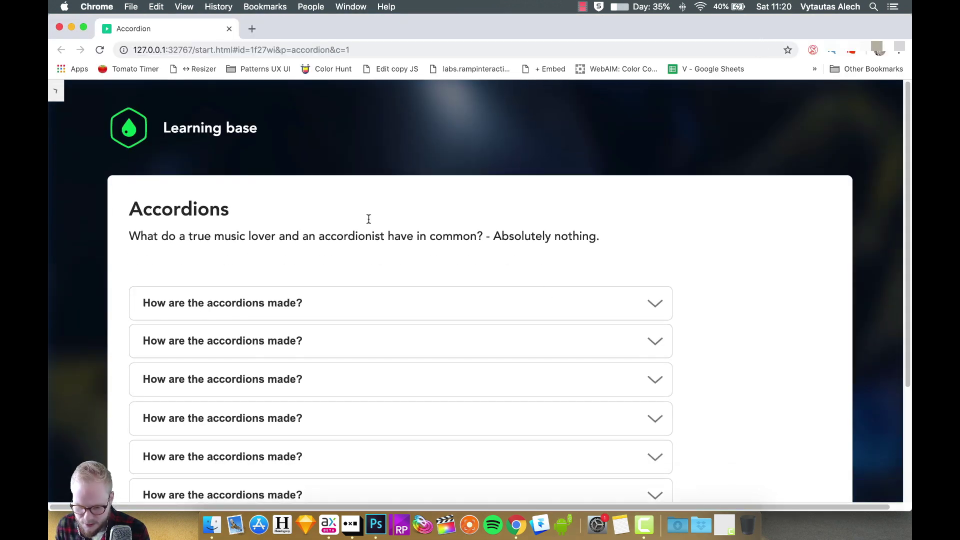
In Chrome, expand and collapse the first, second, third and fifth accordions.
scroll(592, 305, "down", 5)
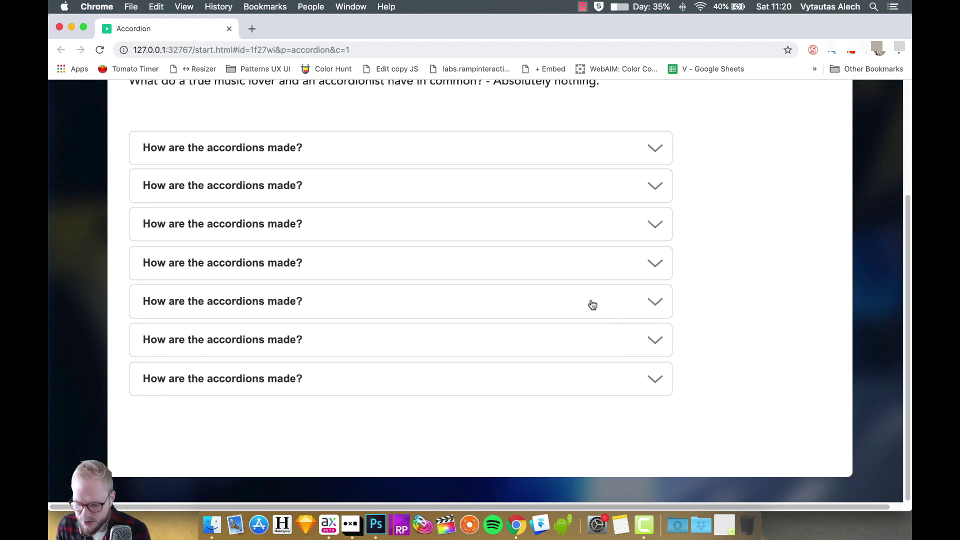
left_click(410, 185)
left_click(436, 399)
scroll(436, 400, "down", 3)
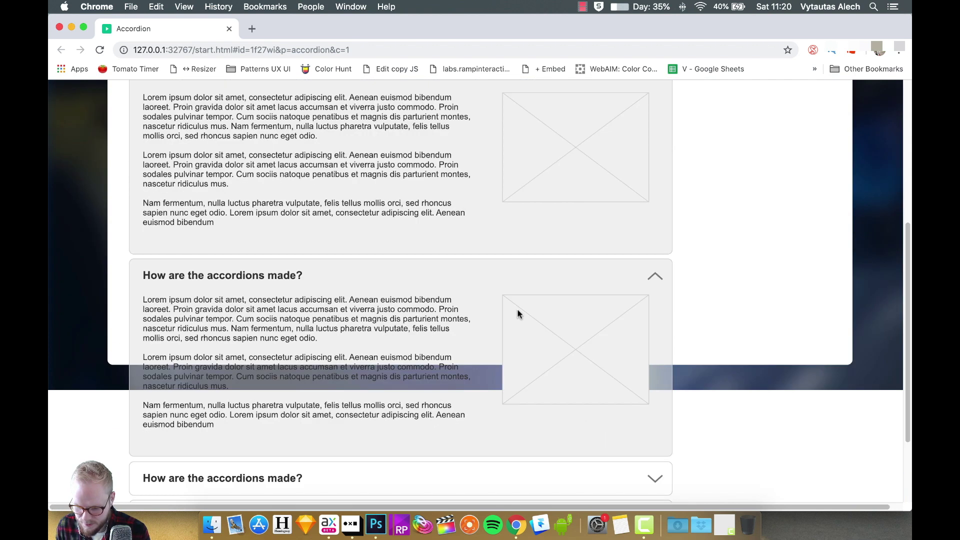
left_click(521, 270)
scroll(509, 221, "up", 5)
left_click(497, 300)
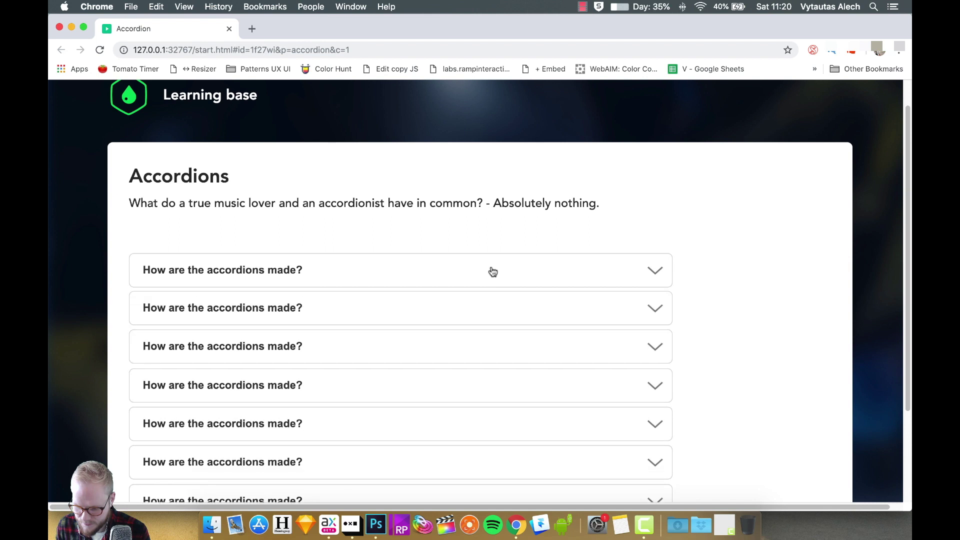
left_click(493, 271)
scroll(494, 270, "down", 3)
left_click(496, 158)
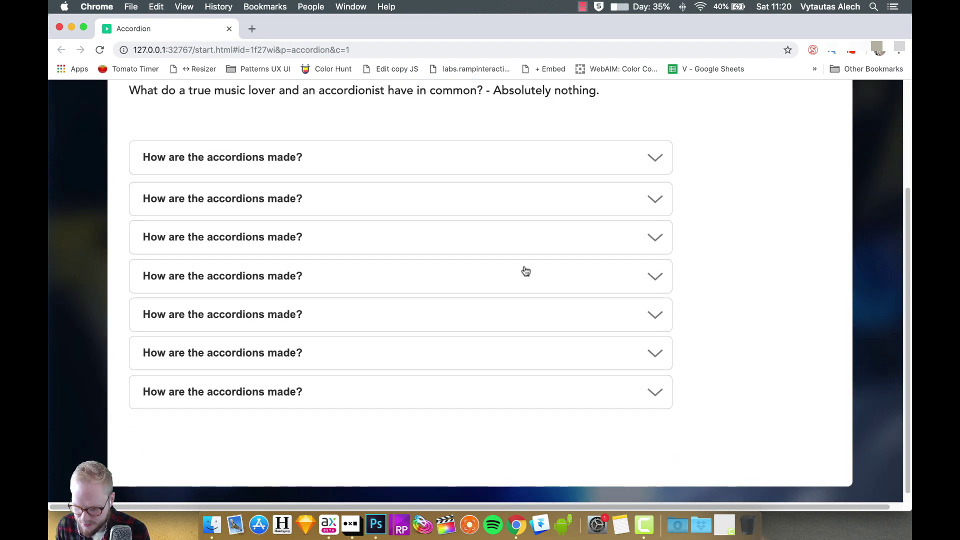
left_click(533, 304)
left_click(534, 304)
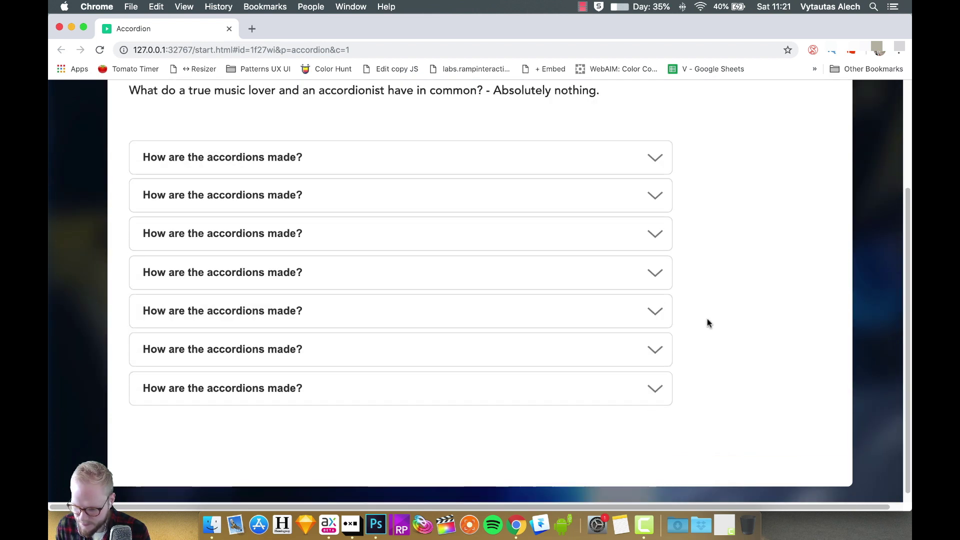
scroll(708, 323, "down", 1)
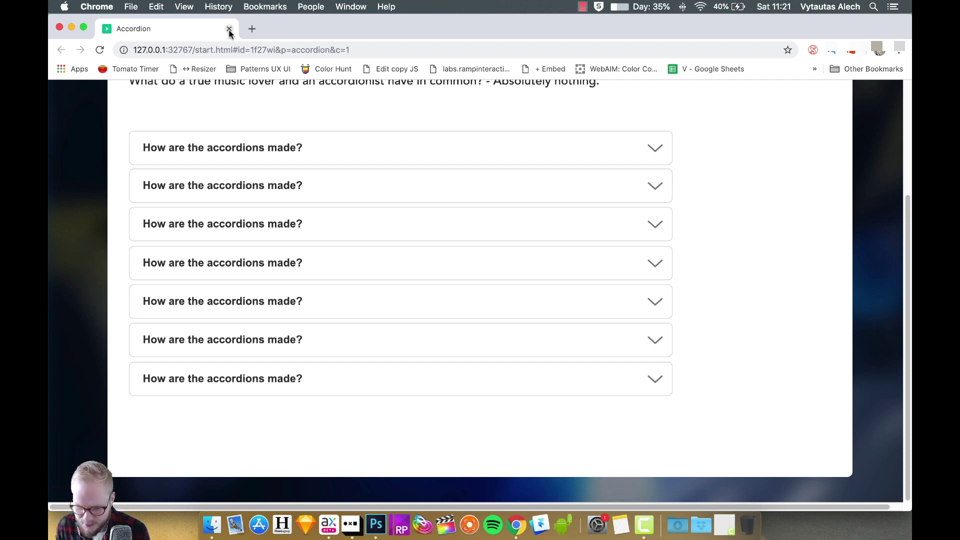
key("super+Tab")
Stretch the white Box 1 card downward in two drags to roughly 1387 tall.
scroll(627, 318, "down", 2)
scroll(626, 318, "down", 3)
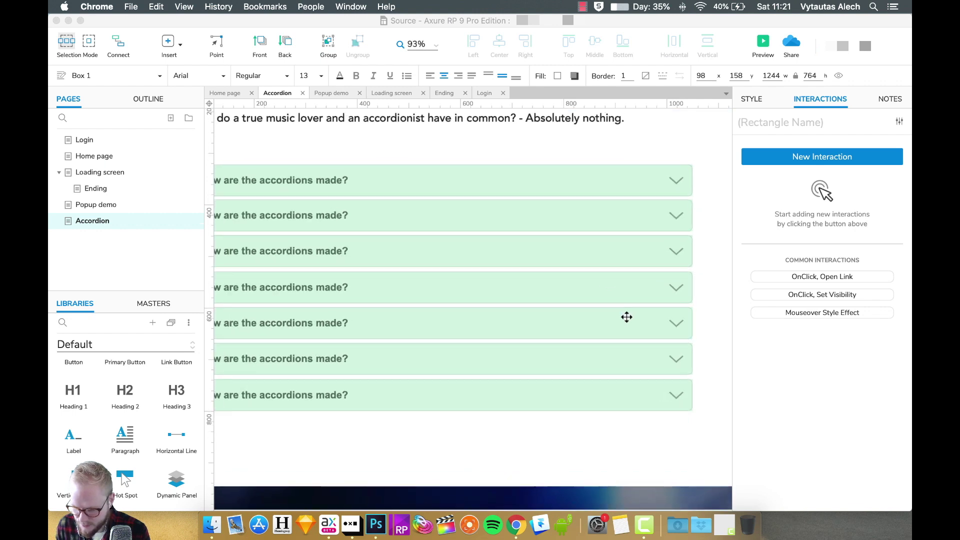
left_click(558, 398)
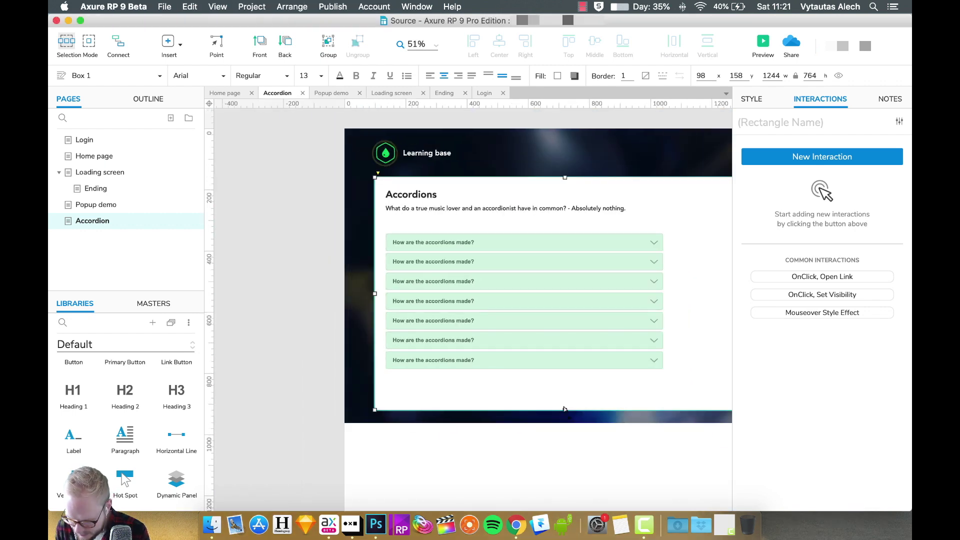
left_click_drag(562, 412, 579, 503)
left_click(250, 346)
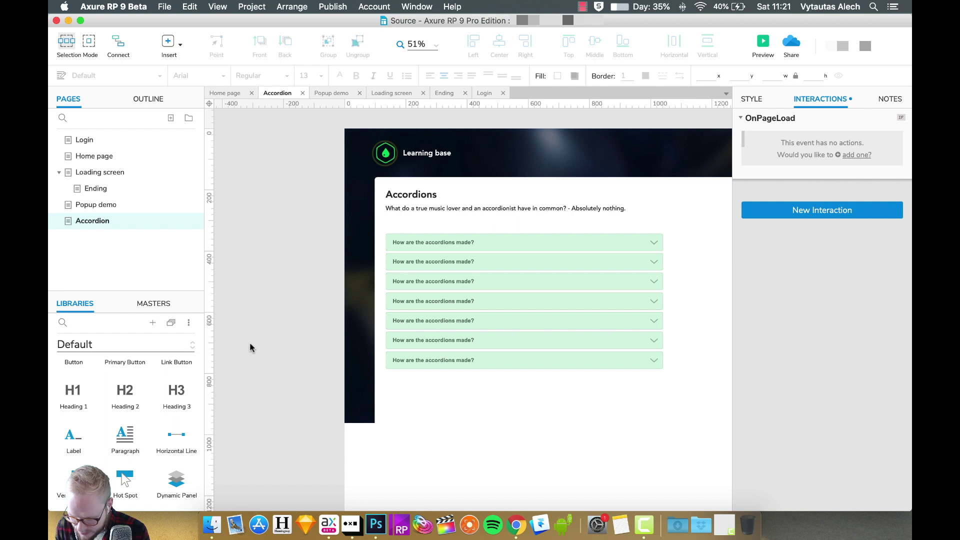
scroll(503, 374, "down", 3)
left_click(595, 387)
left_click_drag(567, 407, 570, 503)
left_click(269, 285)
scroll(280, 250, "up", 3)
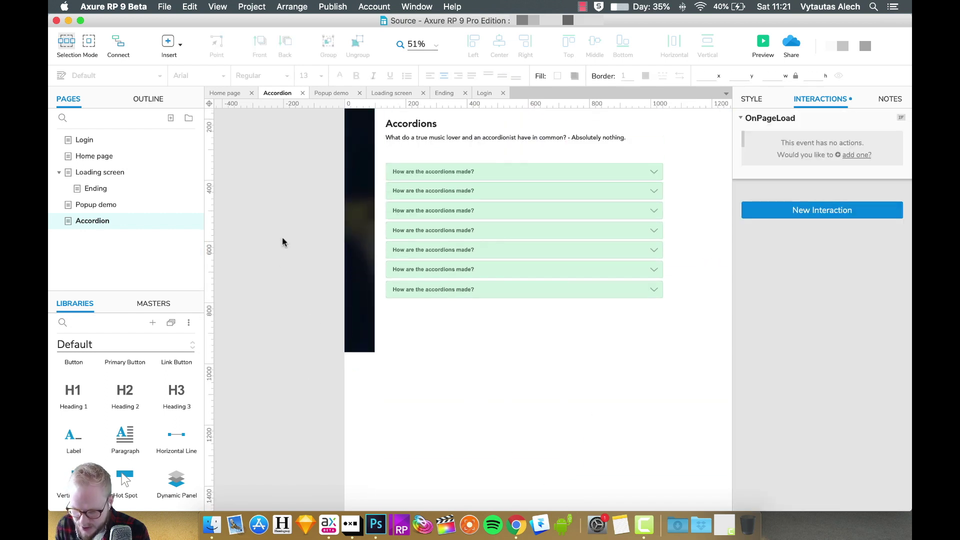
Preview the page and expand then collapse the third, first and fourth accordions.
left_click(763, 44)
scroll(480, 264, "down", 3)
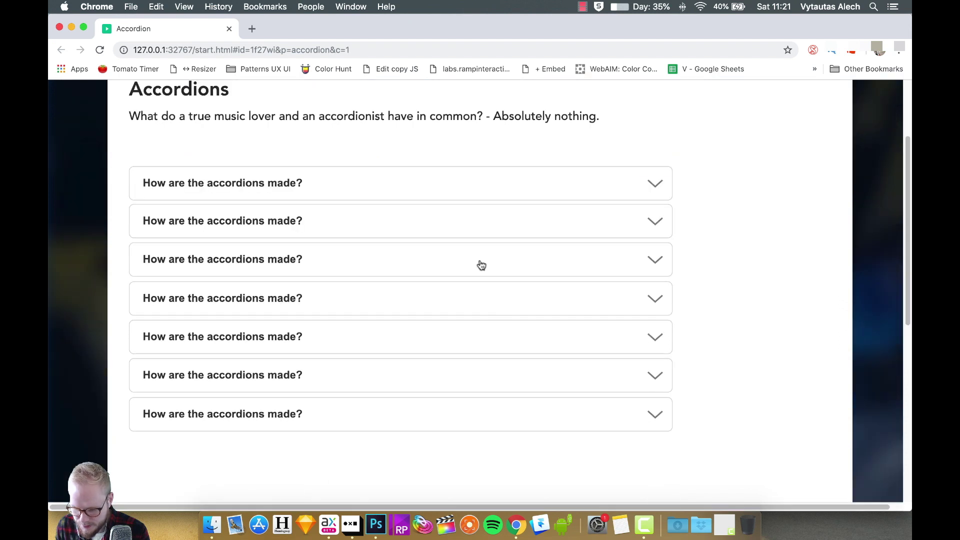
left_click(479, 261)
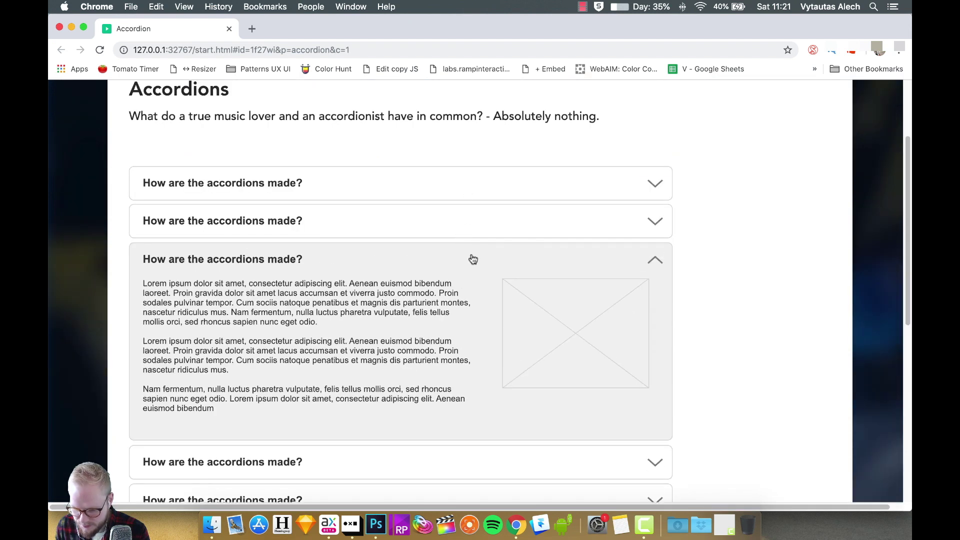
left_click(472, 257)
left_click(455, 189)
left_click(456, 188)
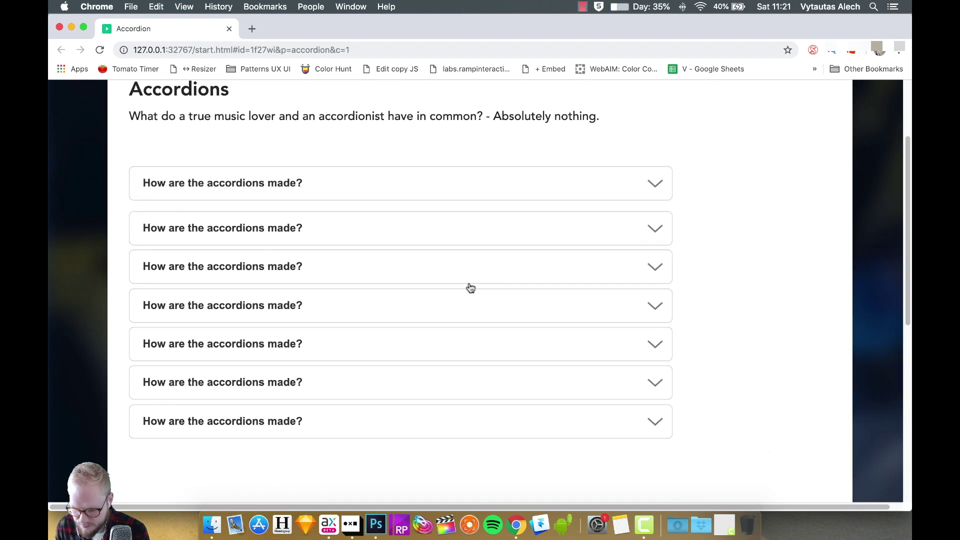
left_click(478, 306)
left_click(479, 307)
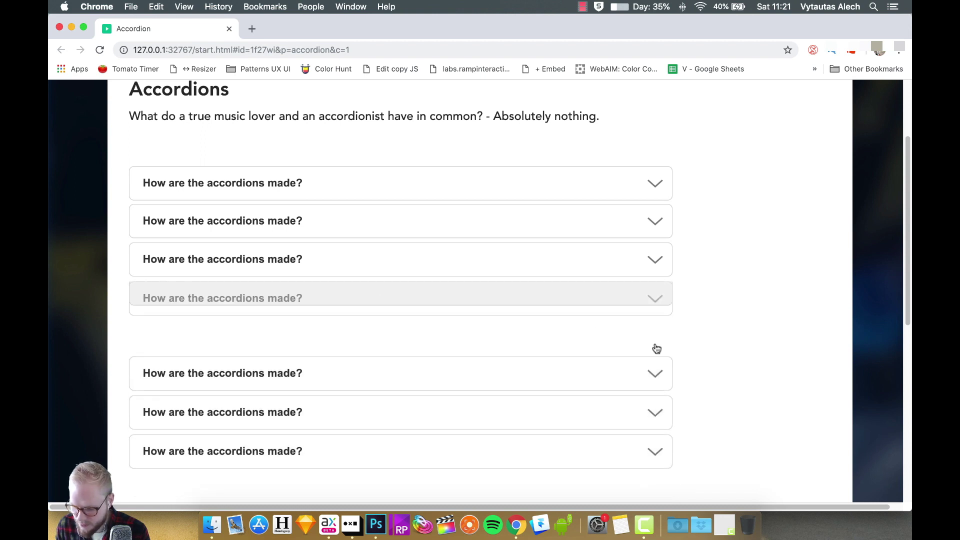
scroll(685, 355, "down", 3)
scroll(505, 275, "up", 3)
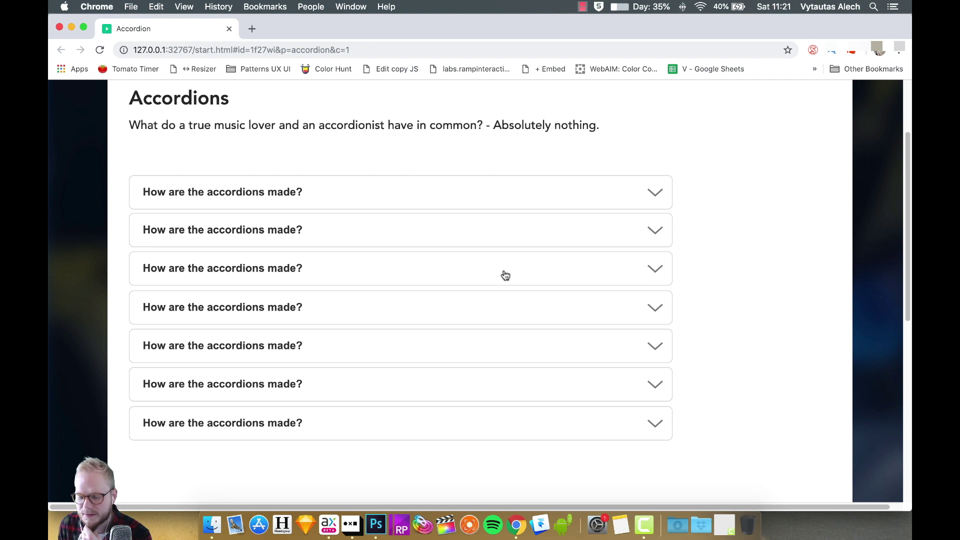
key("super+Tab")
Check the names of accordion panels ++acc2 through ++acc7.
key("Escape")
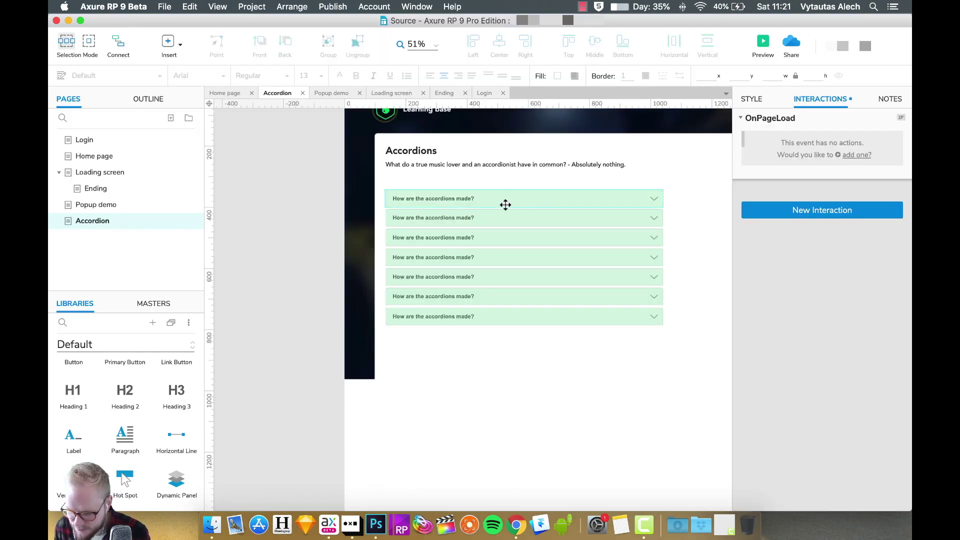
left_click(506, 216)
left_click_drag(780, 125, 769, 120)
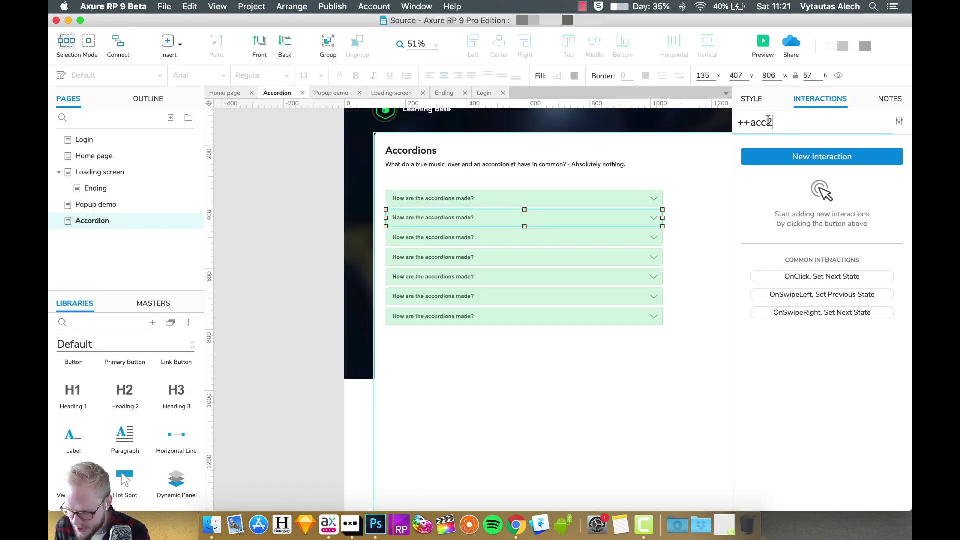
left_click(640, 238)
left_click(600, 257)
left_click(569, 277)
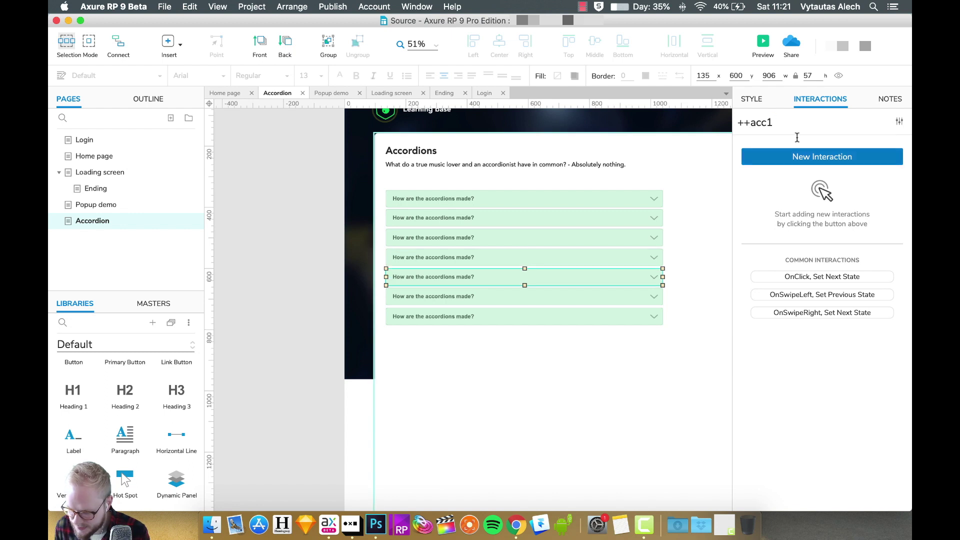
key("Tab")
key("Tab")
scroll(678, 260, "up", 3)
Open ++acc1's Default state and select its header hot spot.
left_click(574, 190)
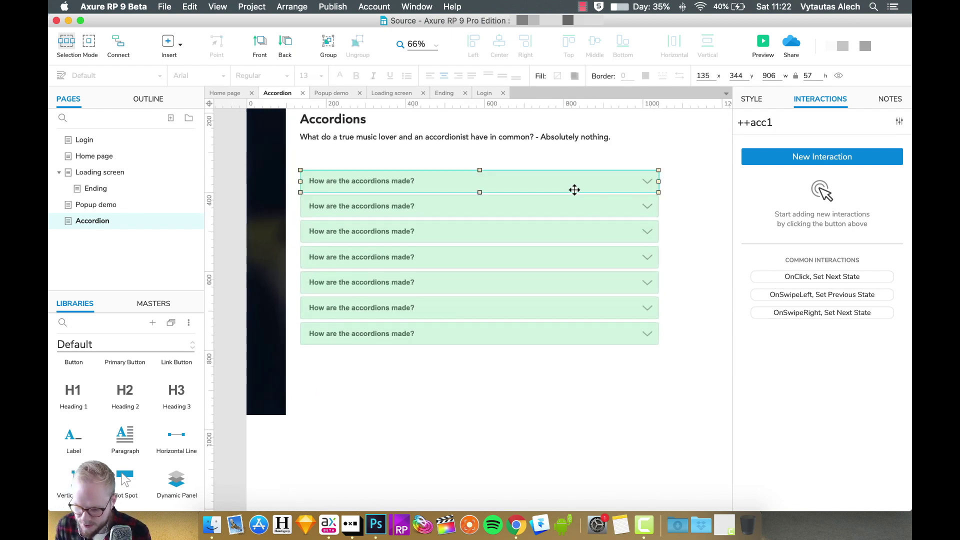
double_click(574, 190)
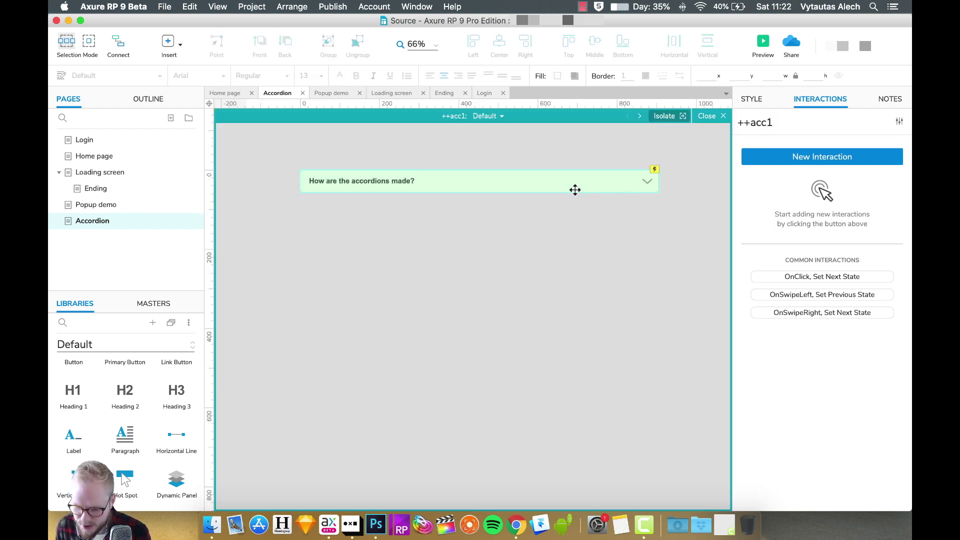
left_click(469, 177)
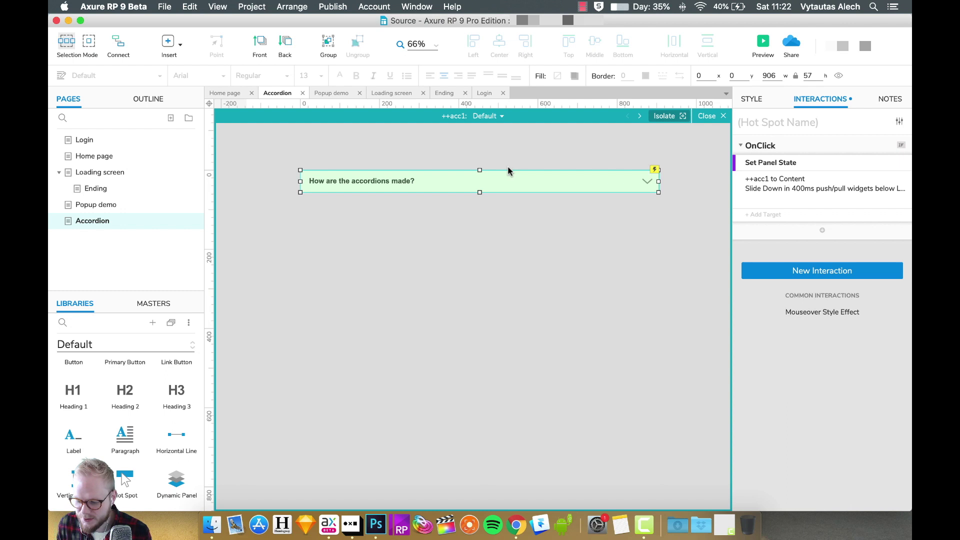
Add a second Set Panel State action to the click that resets ++acc2 and ++acc3 to Default.
left_click(821, 230)
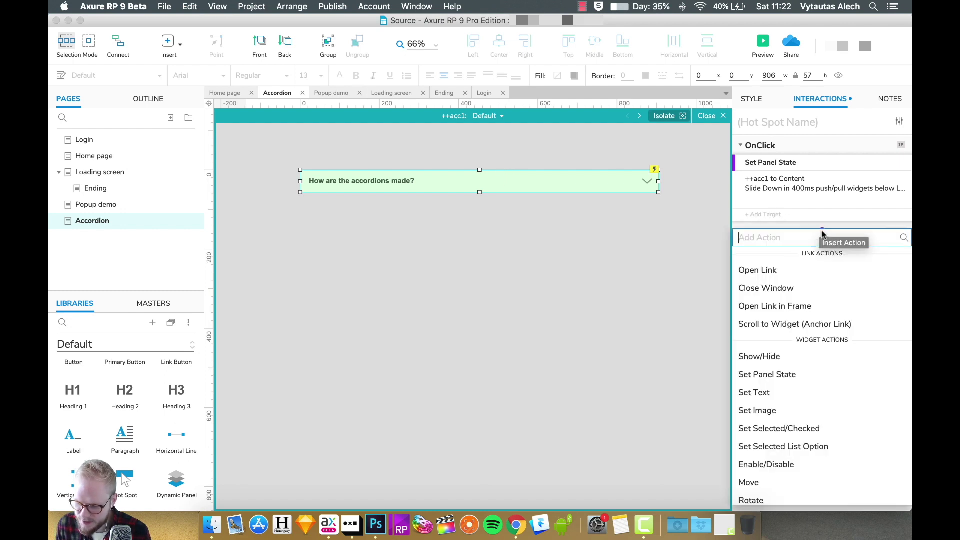
left_click(784, 375)
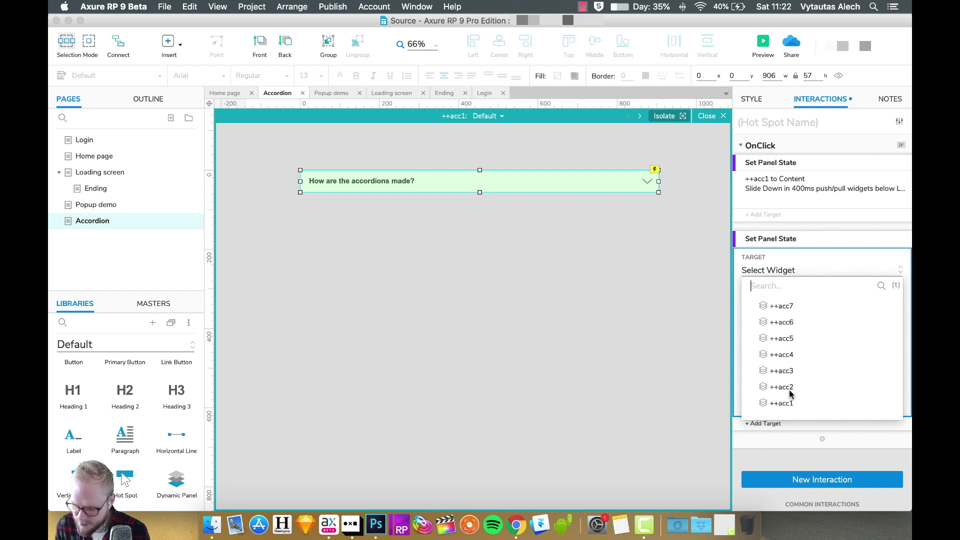
left_click(782, 388)
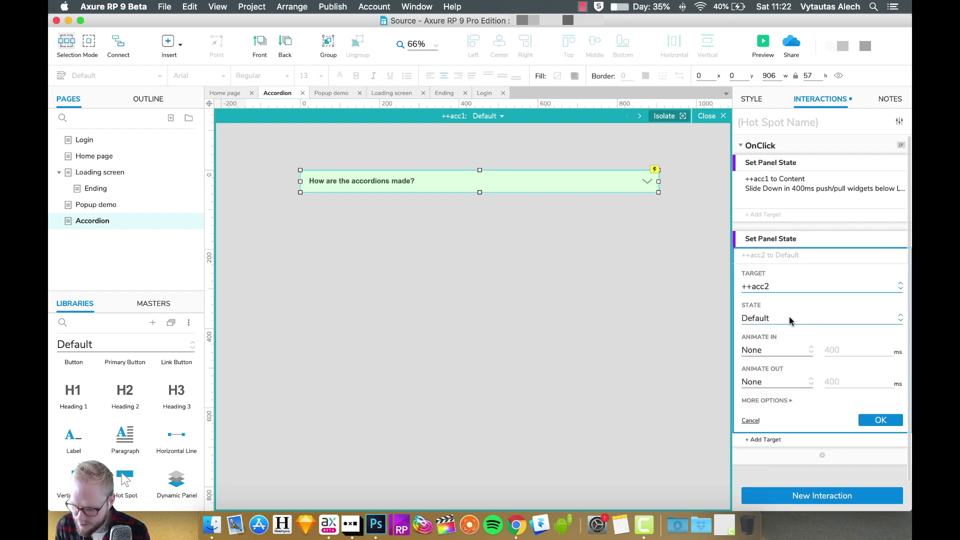
left_click(889, 421)
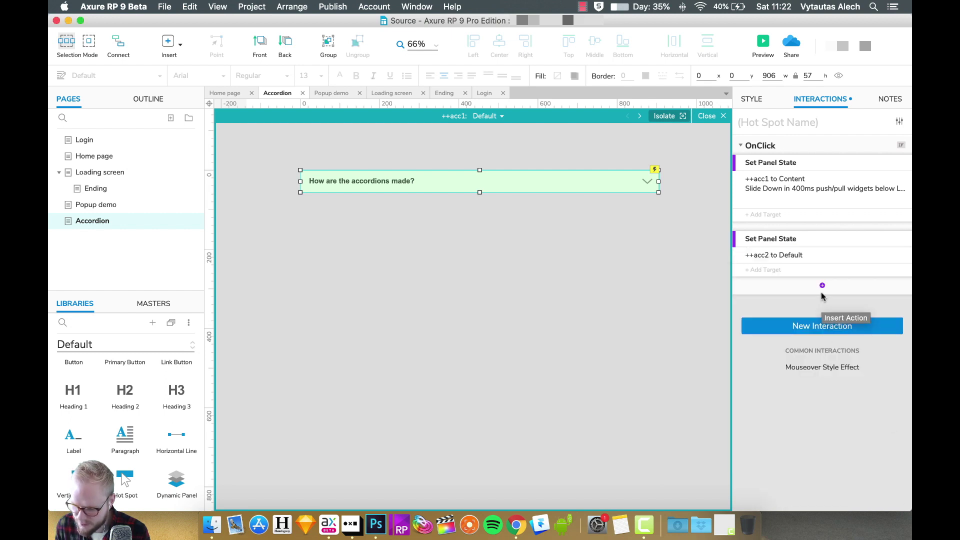
left_click(770, 270)
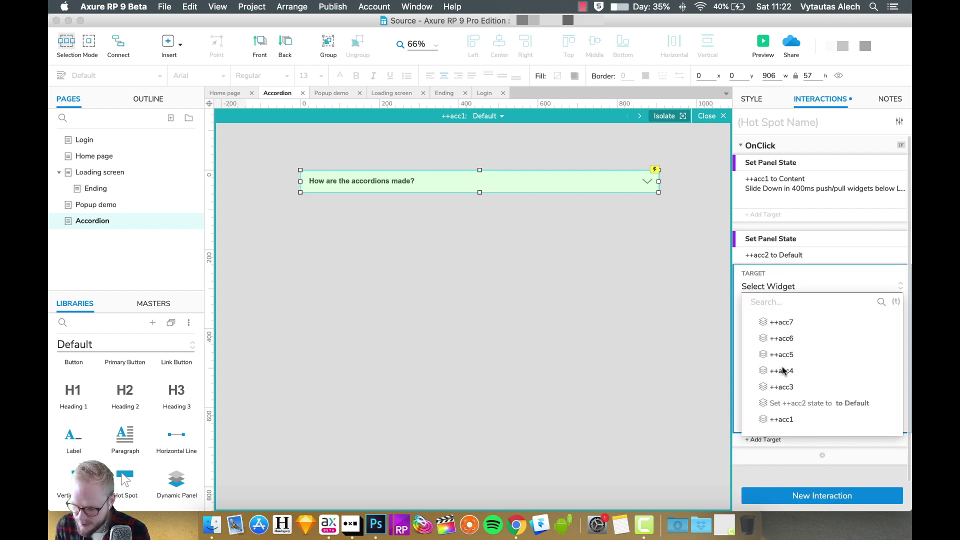
left_click(783, 387)
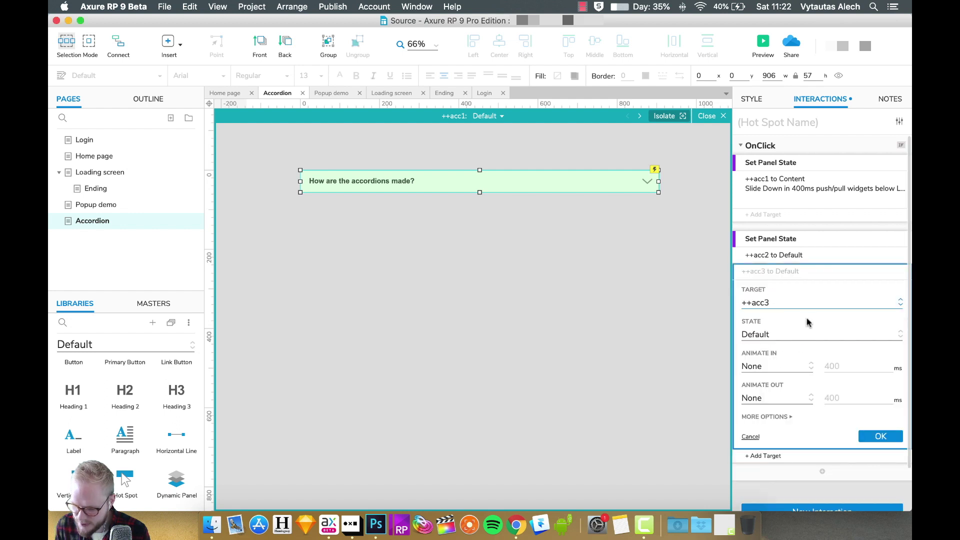
left_click(894, 439)
Include ++acc4 through ++acc7 in the reset, each set to Default, and preview the page.
left_click(767, 287)
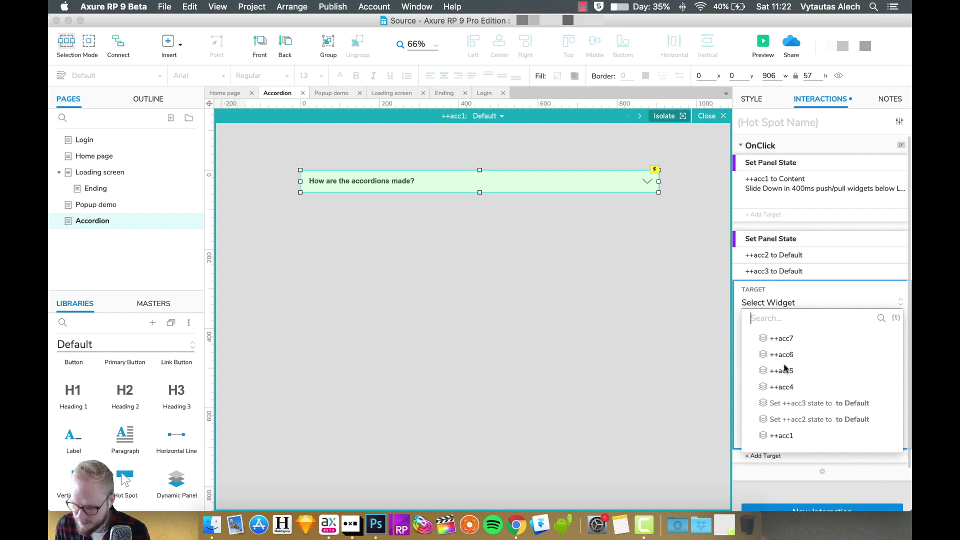
left_click(783, 387)
left_click(826, 360)
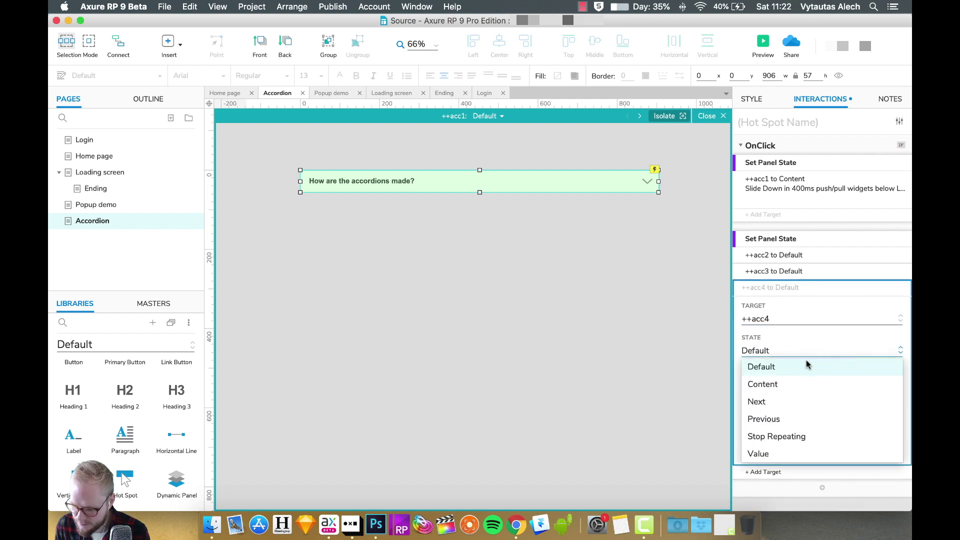
left_click(806, 365)
left_click(893, 451)
left_click(763, 302)
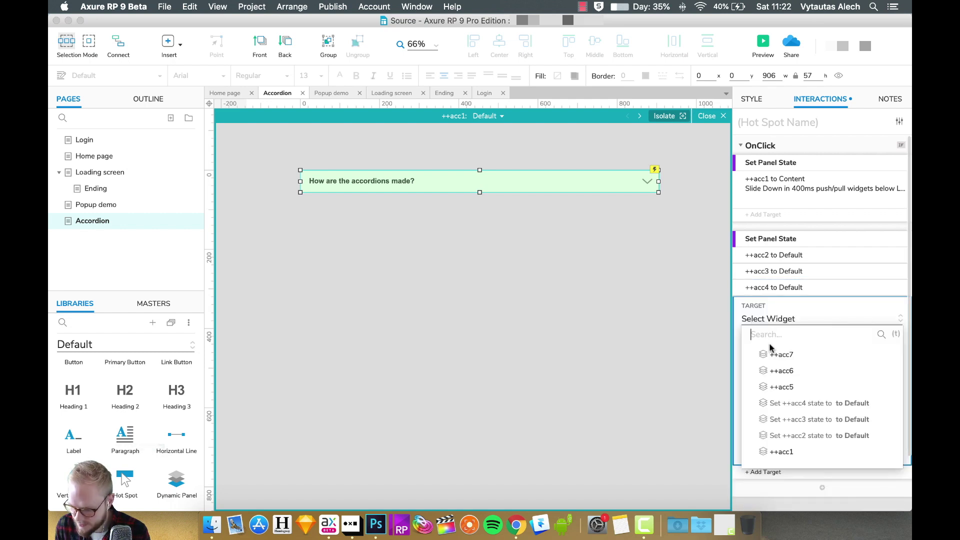
left_click(797, 367)
left_click(844, 239)
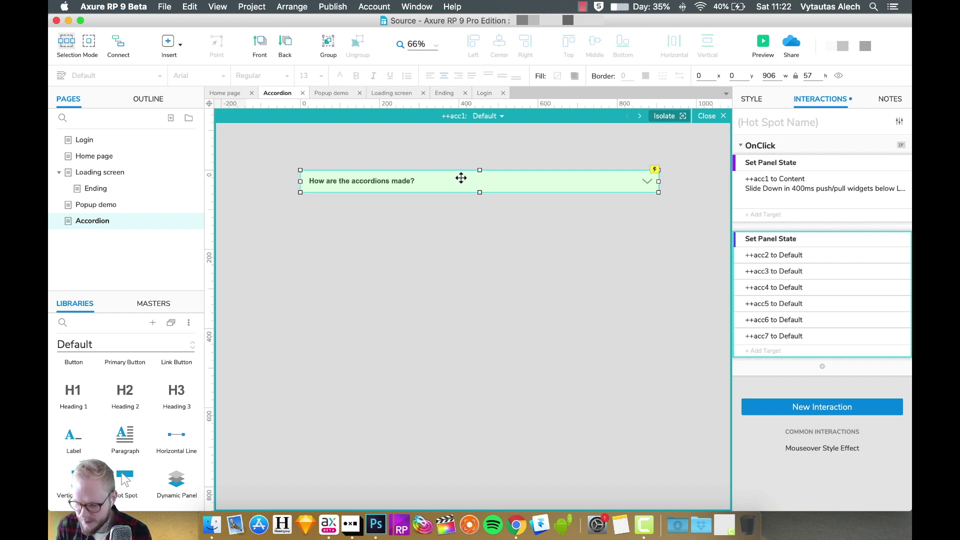
left_click(764, 45)
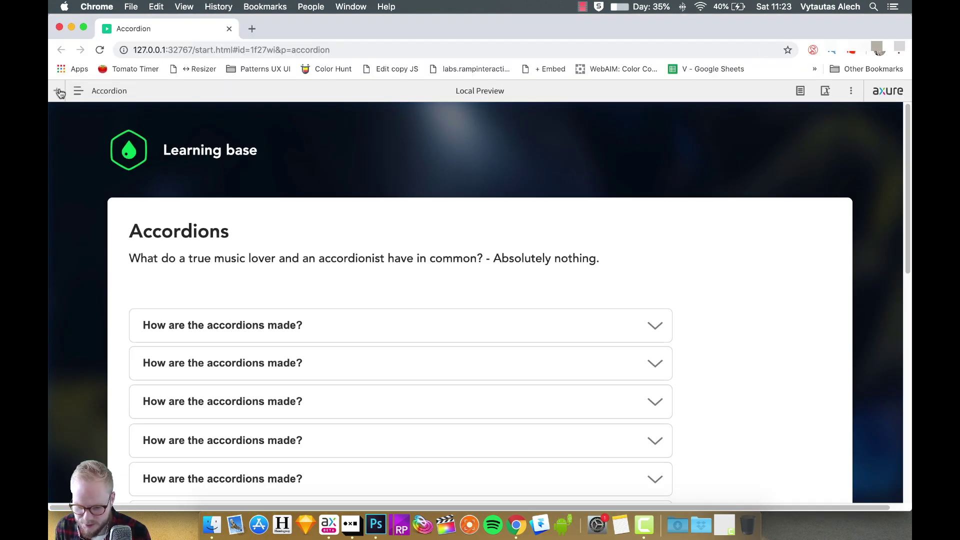
Expand the sixth accordion item, open the first to confirm the sixth closes, then collapse the first.
scroll(589, 266, "down", 3)
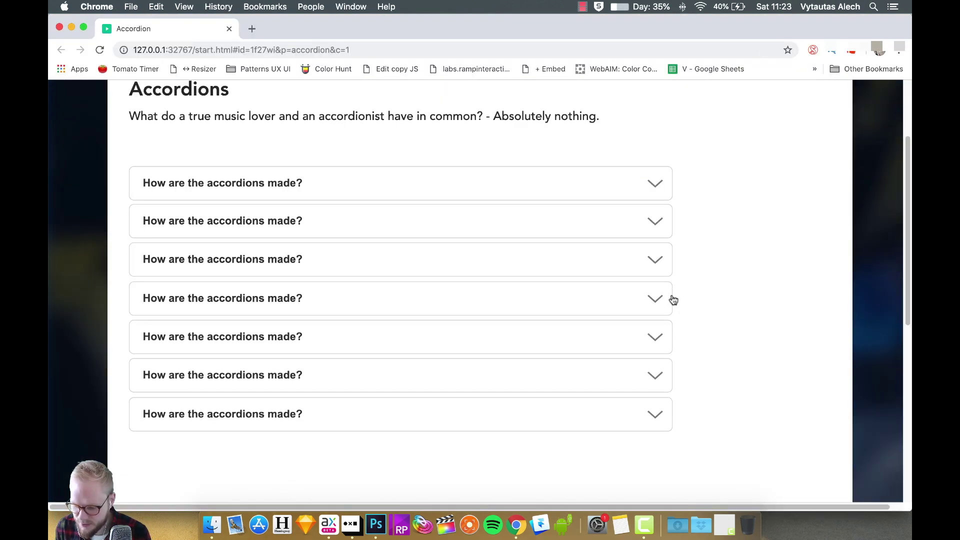
left_click(581, 389)
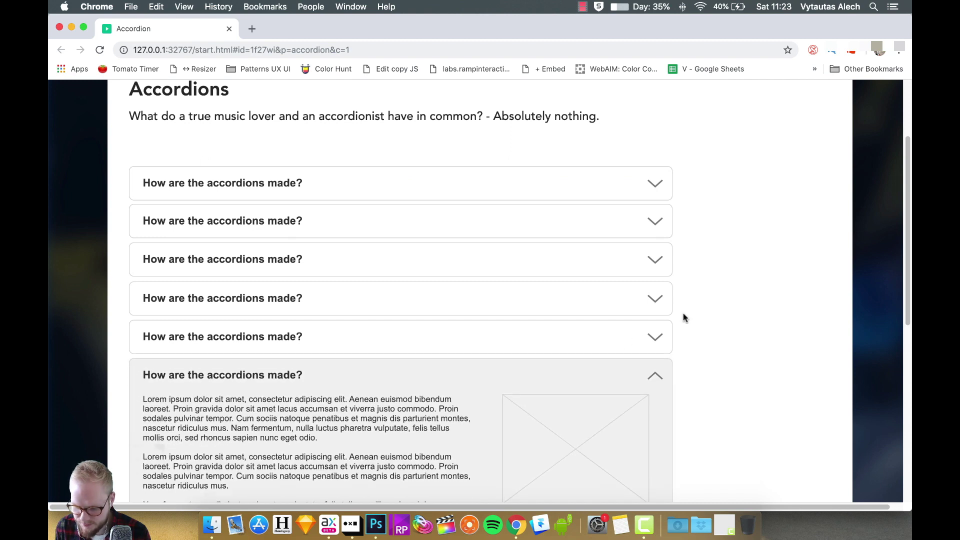
left_click(621, 187)
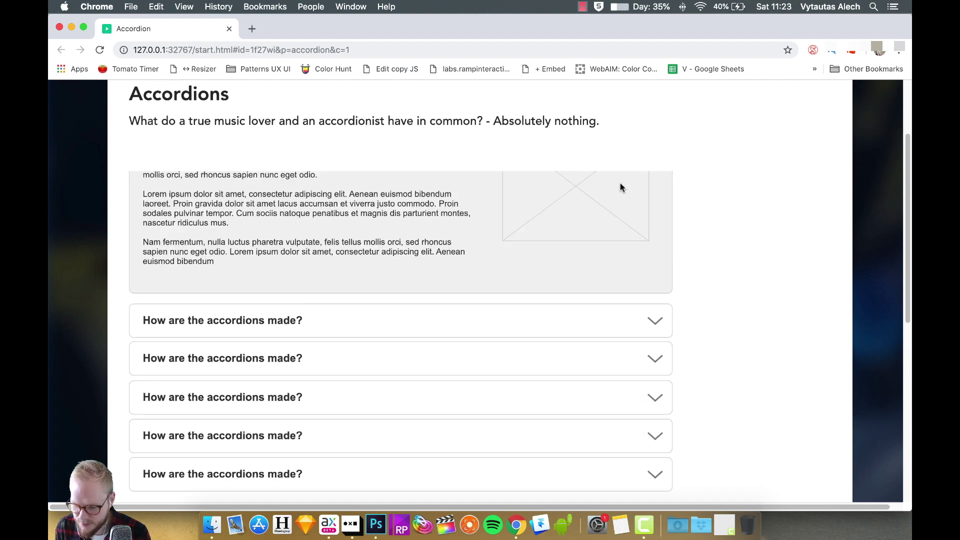
scroll(617, 422, "down", 4)
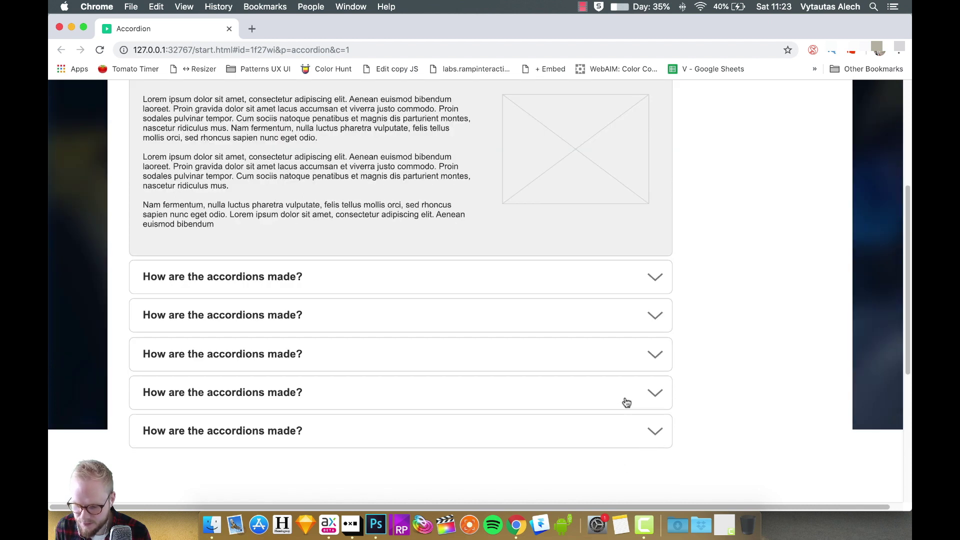
scroll(627, 403, "up", 5)
left_click(623, 303)
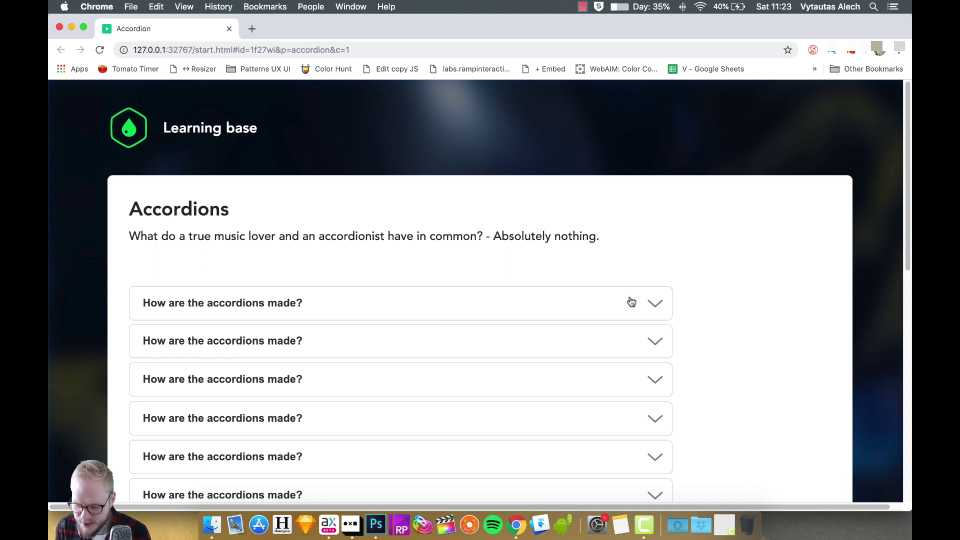
Close the Chrome preview tab to return to the Axure editor.
left_click(227, 29)
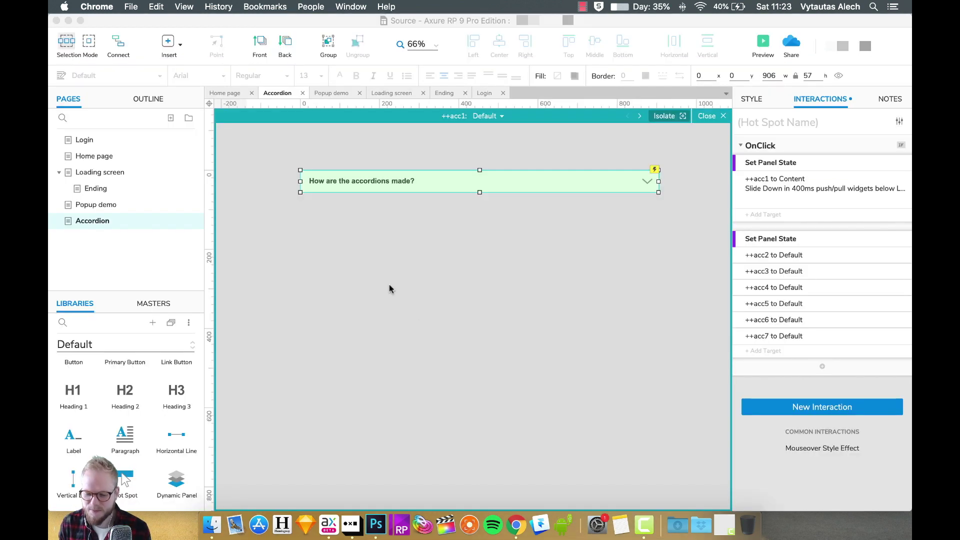